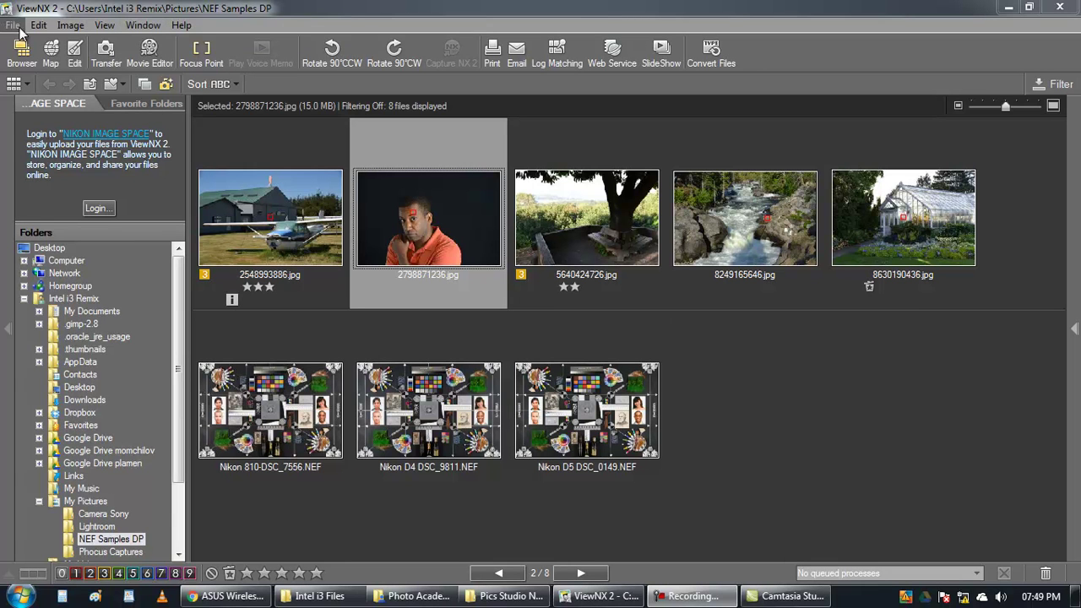
# - Check the ViewNX 2 version in the Help menu's About box
pyautogui.click(137, 23)
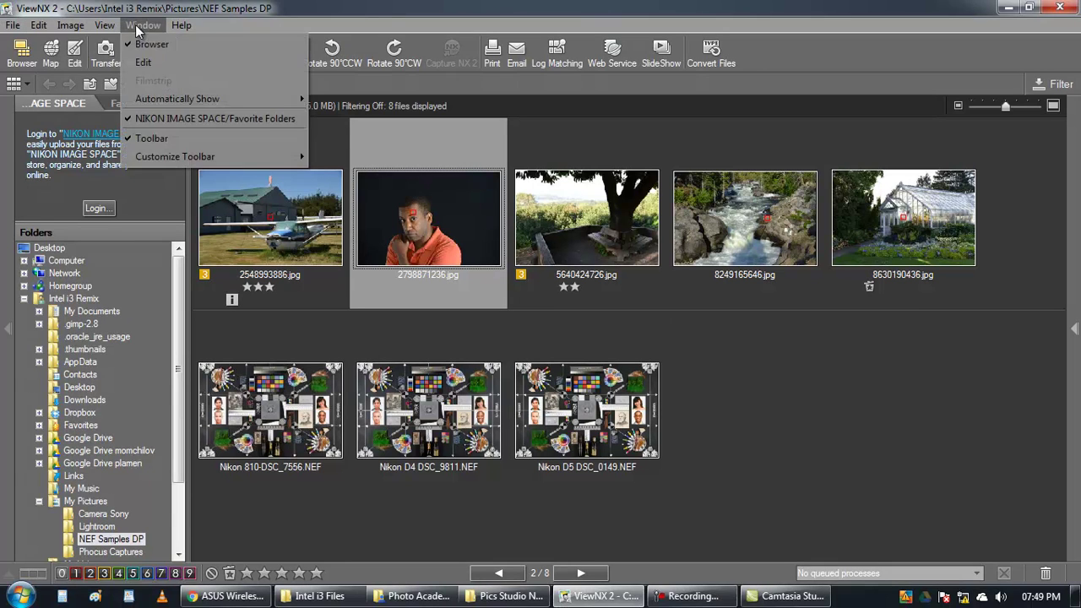
pyautogui.click(216, 121)
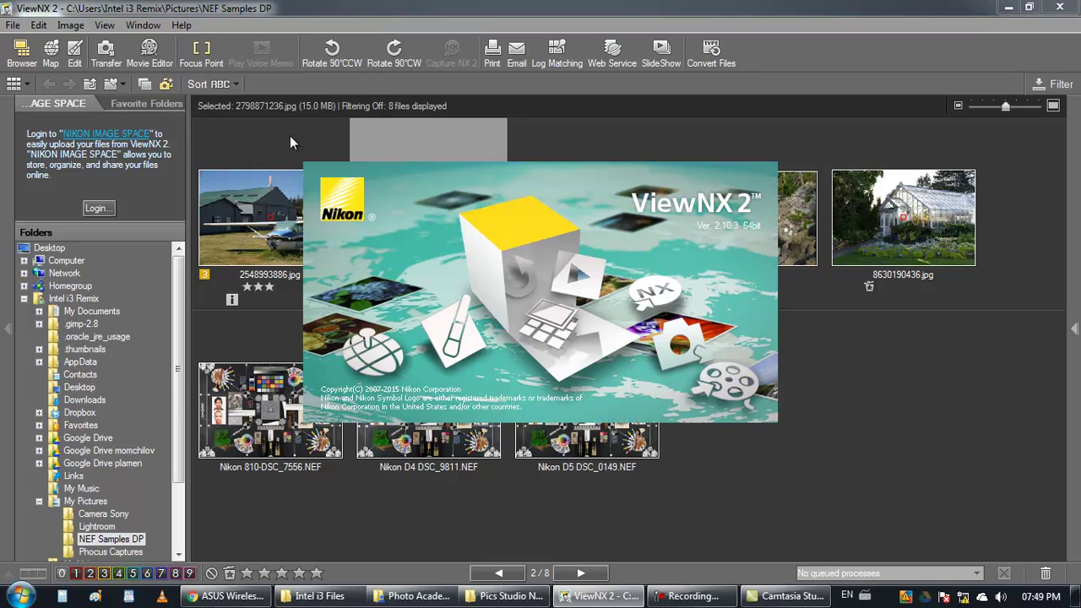
pyautogui.click(702, 376)
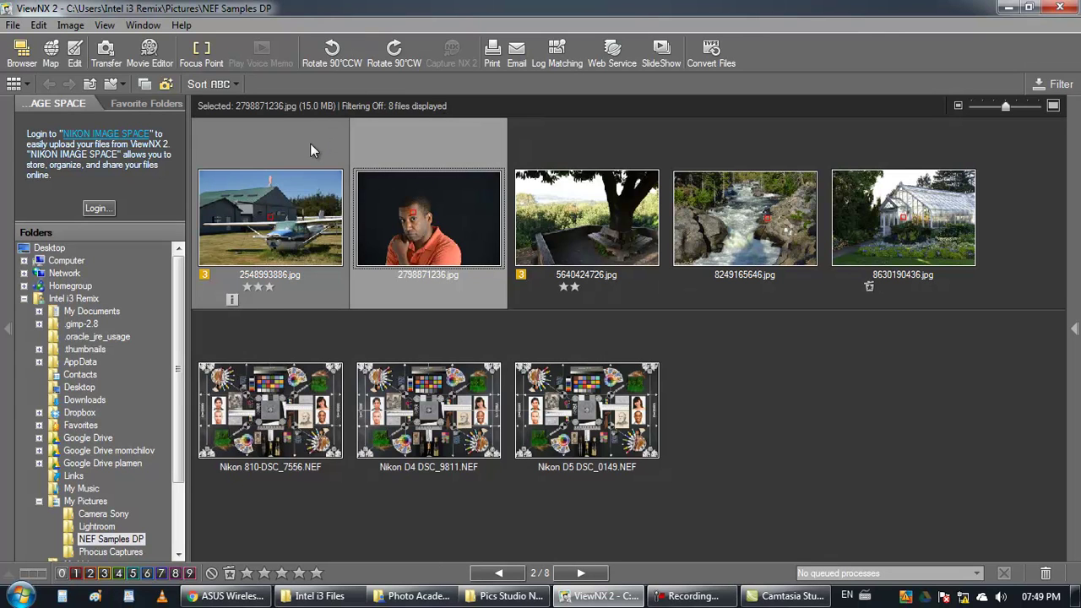
# - Rate the tree photo 5640424726.jpg five stars, then lower it to one star
pyautogui.click(247, 213)
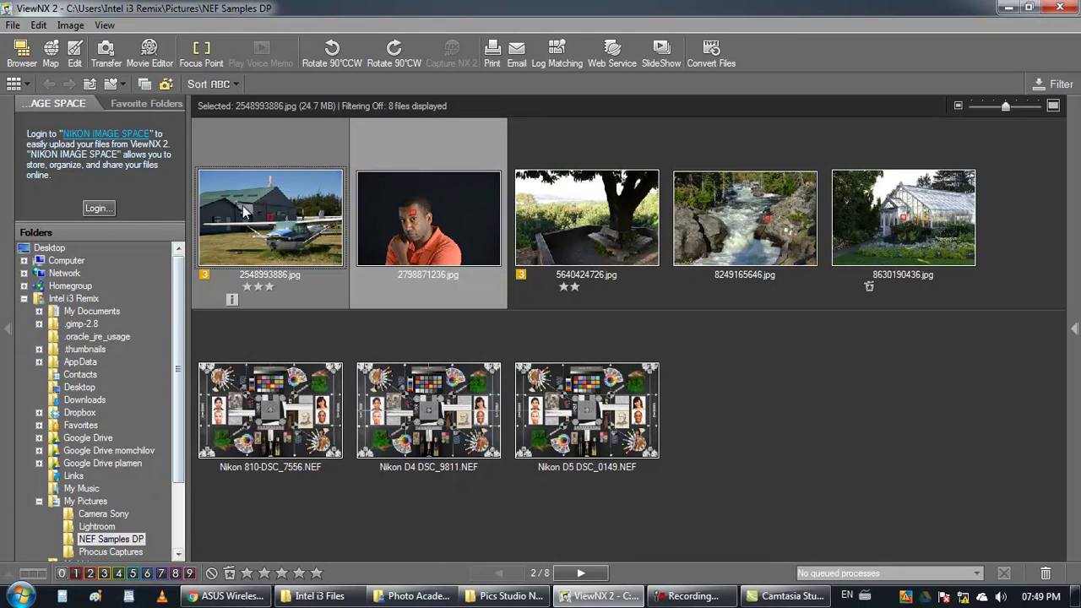
pyautogui.click(440, 202)
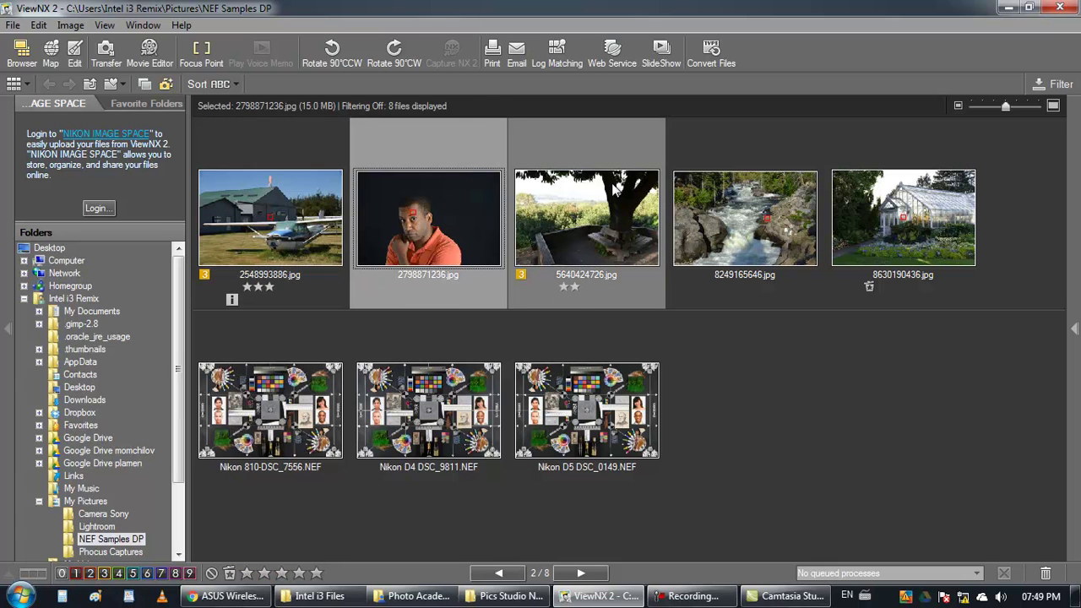
pyautogui.click(606, 187)
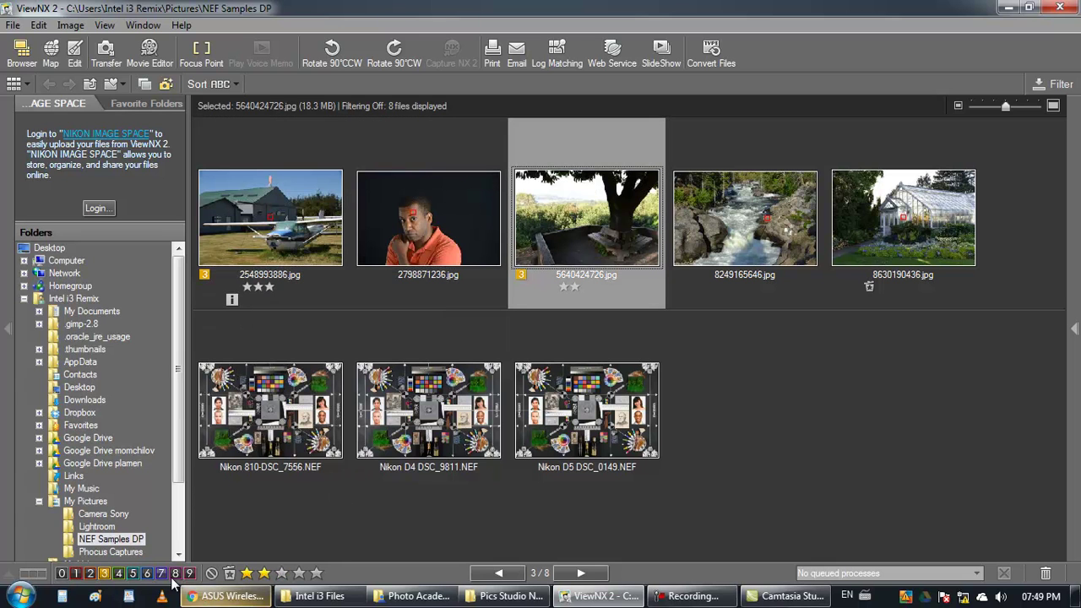
pyautogui.click(316, 573)
pyautogui.click(726, 358)
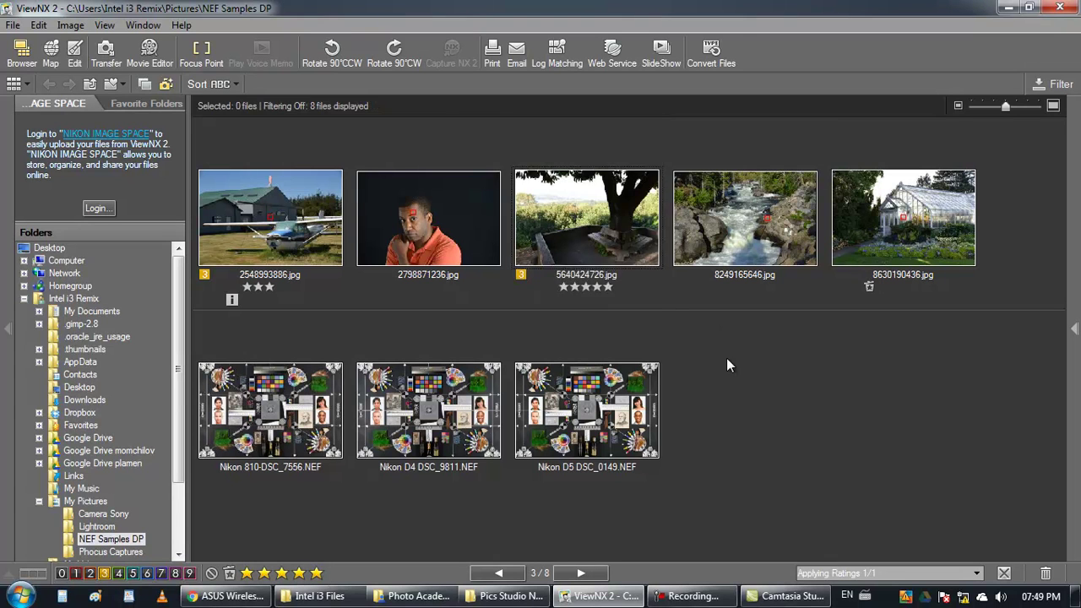
pyautogui.click(582, 196)
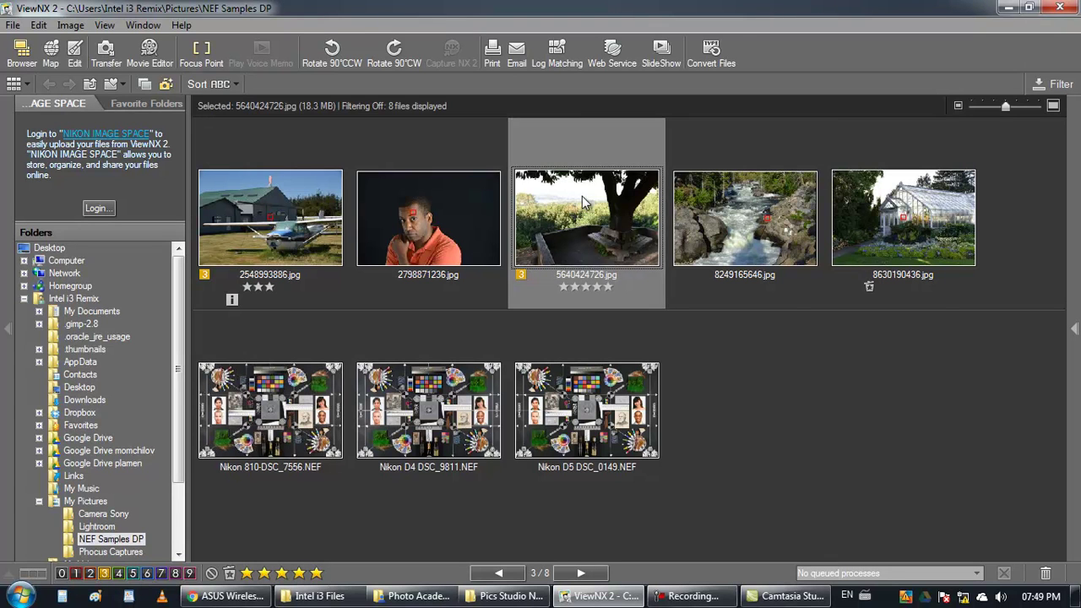
pyautogui.click(247, 573)
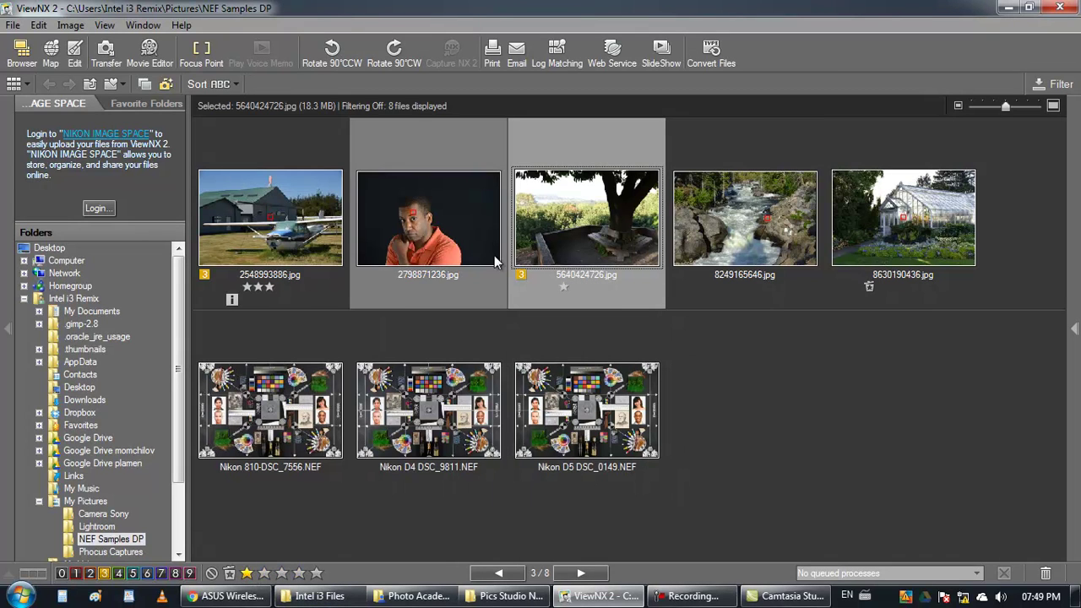
pyautogui.click(910, 344)
# - Rate the tree, waterfall and greenhouse photos two stars, clear them, then re-rate the tree two stars
pyautogui.moveTo(961, 319)
pyautogui.mouseDown()
pyautogui.moveTo(631, 224)
pyautogui.moveTo(937, 326)
pyautogui.moveTo(954, 207)
pyautogui.moveTo(558, 274)
pyautogui.mouseUp()
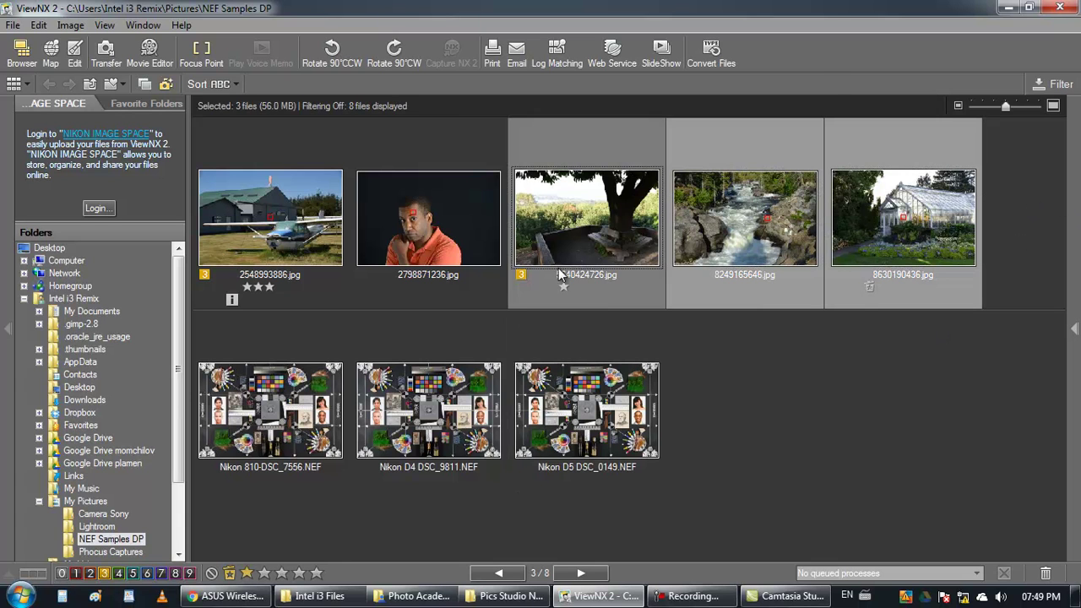
pyautogui.click(264, 573)
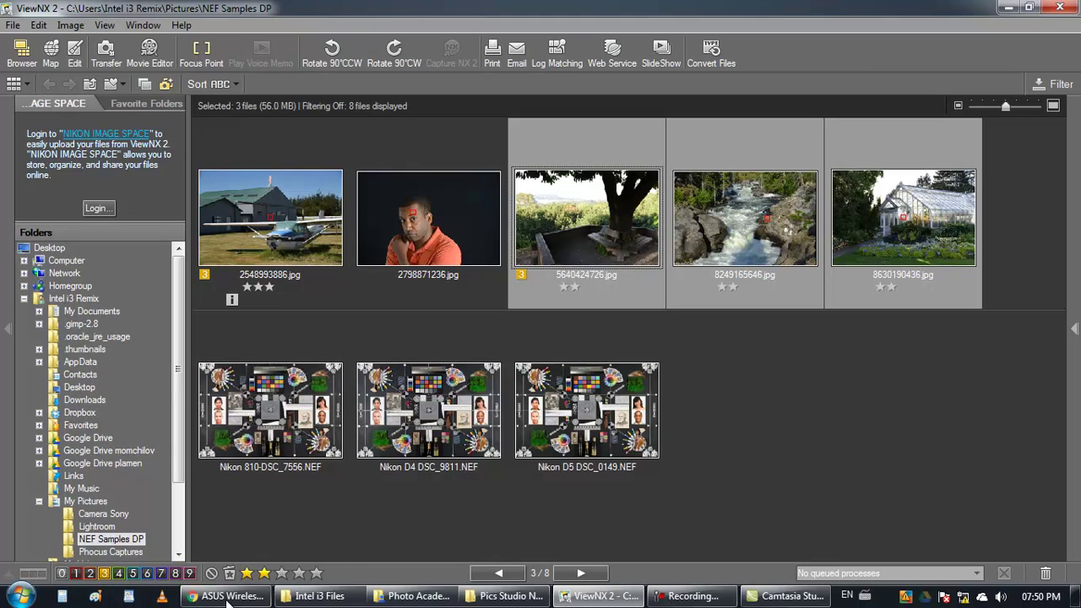
pyautogui.click(211, 573)
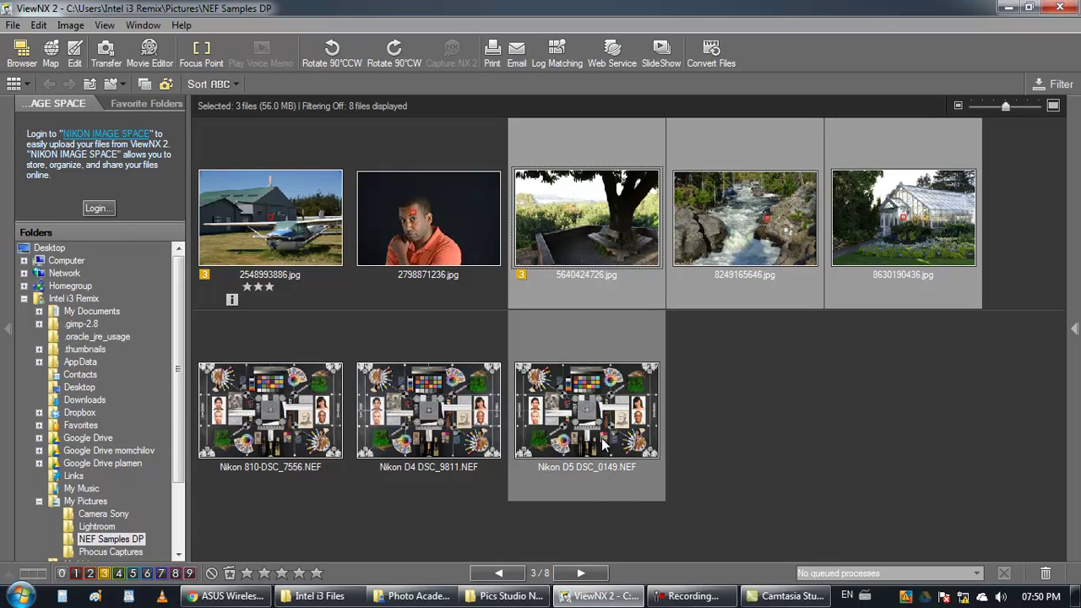
pyautogui.click(828, 412)
pyautogui.click(616, 260)
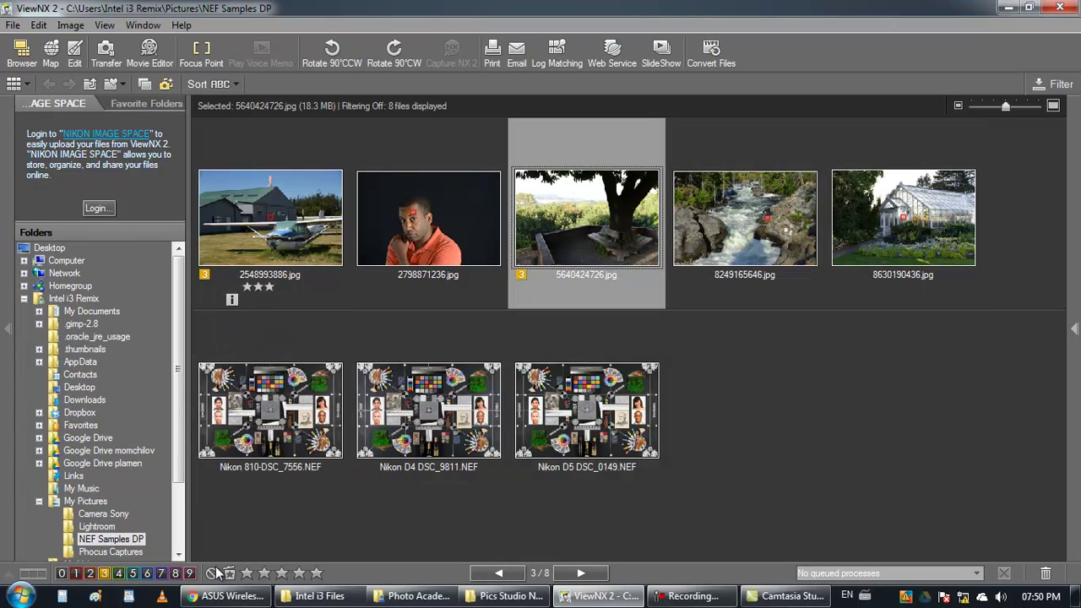
pyautogui.click(246, 573)
# - Try labels 6 and 7 on the tree photo, then remove its label
pyautogui.click(799, 411)
pyautogui.click(587, 221)
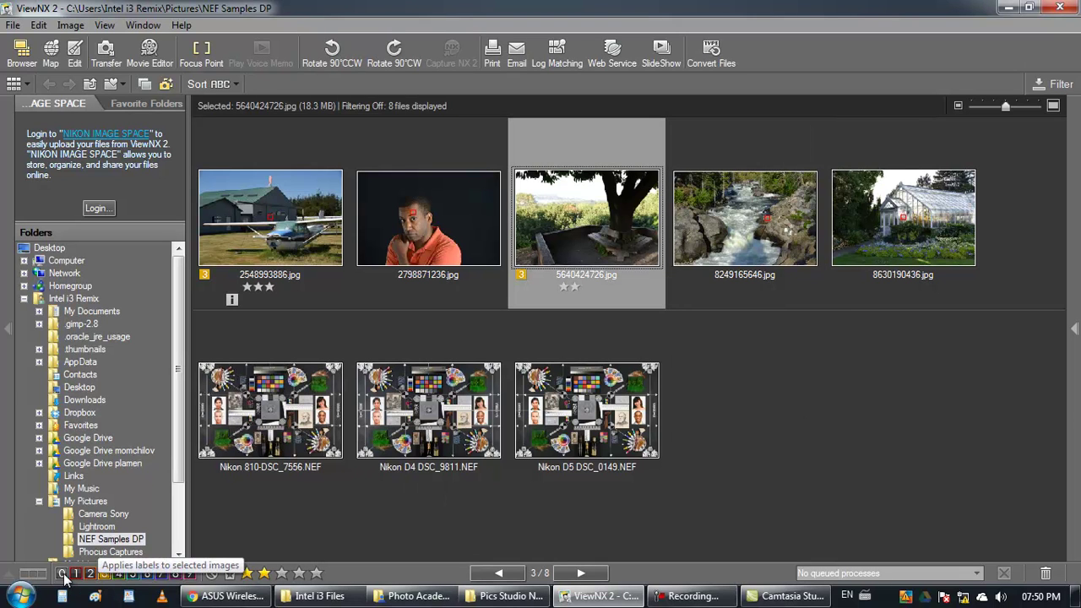
pyautogui.click(148, 574)
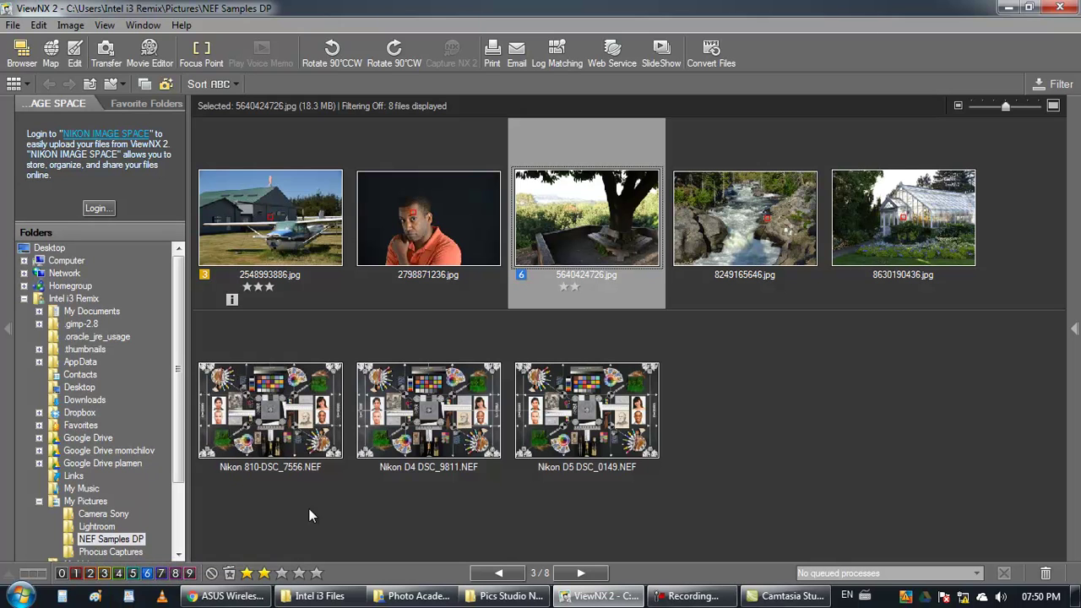
pyautogui.click(162, 574)
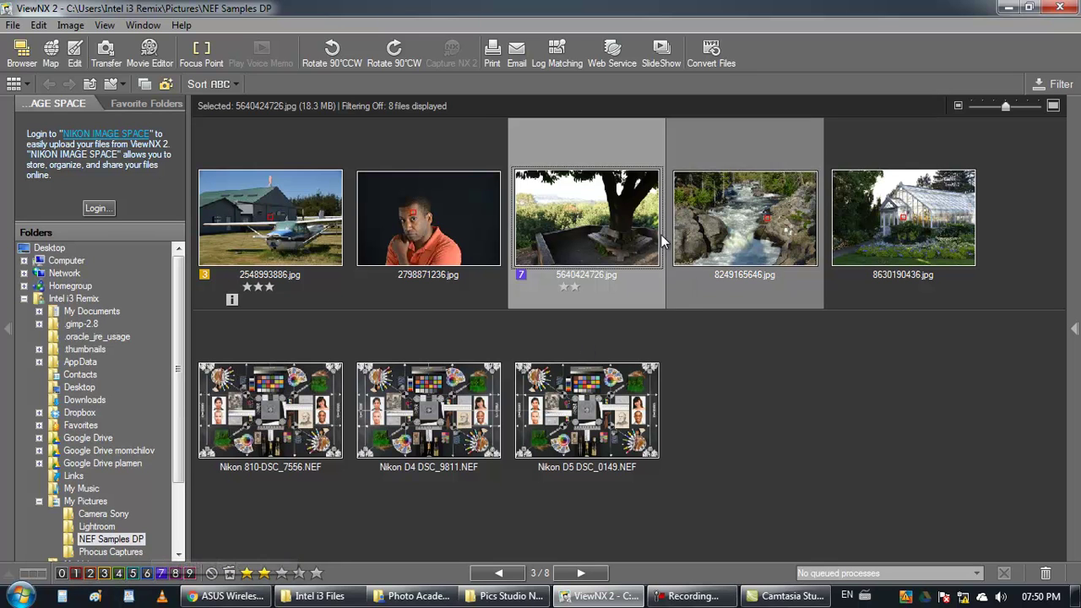
pyautogui.click(62, 573)
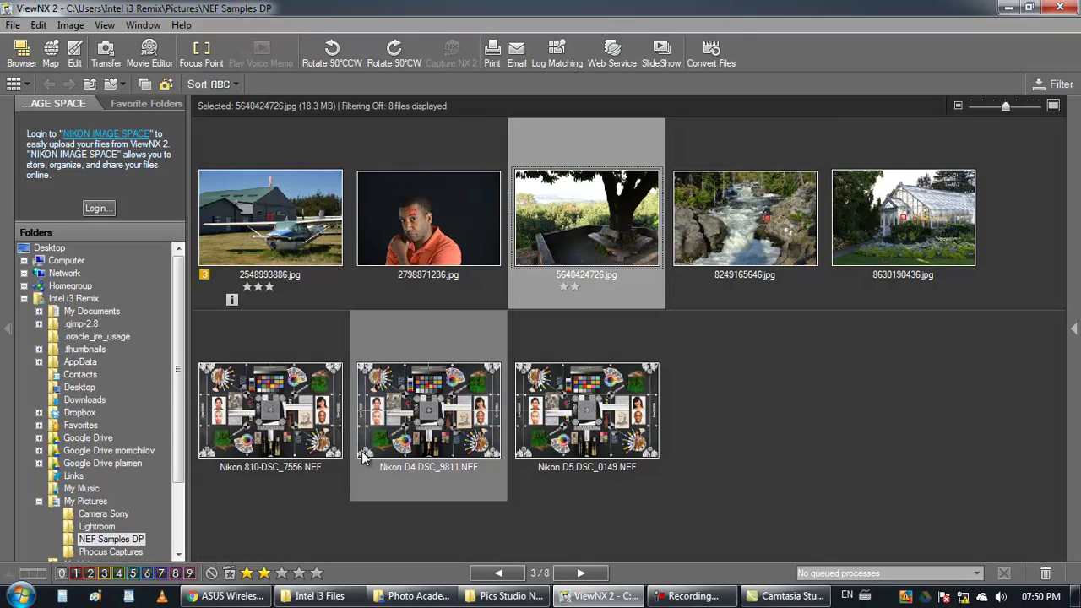
# - Apply label 5 to all three photos, relabel the waterfall 3, then remove all labels
pyautogui.moveTo(1025, 184); pyautogui.dragTo(642, 279)
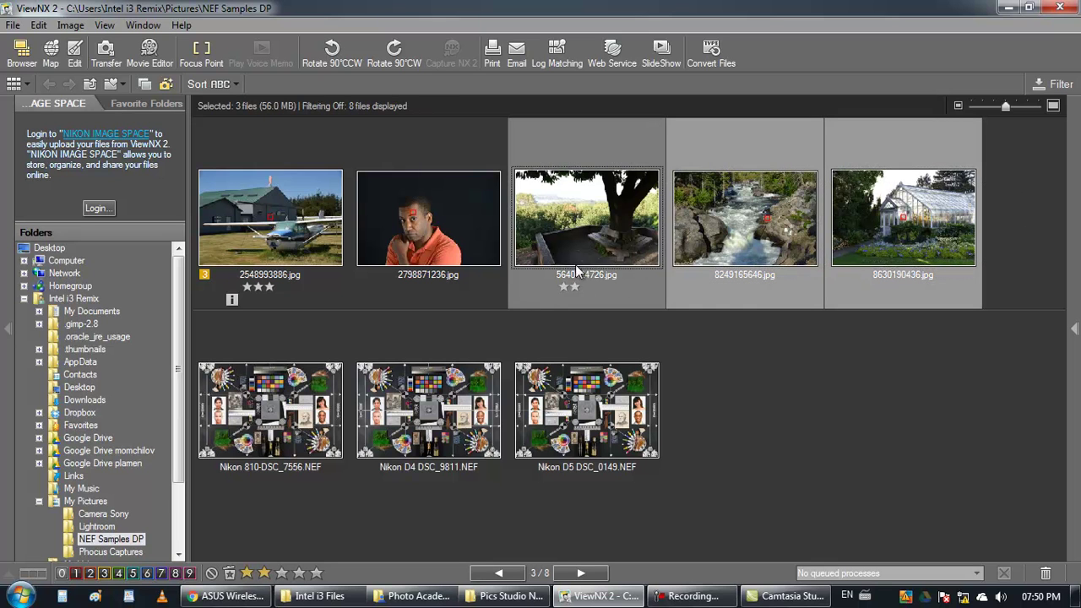
pyautogui.click(133, 574)
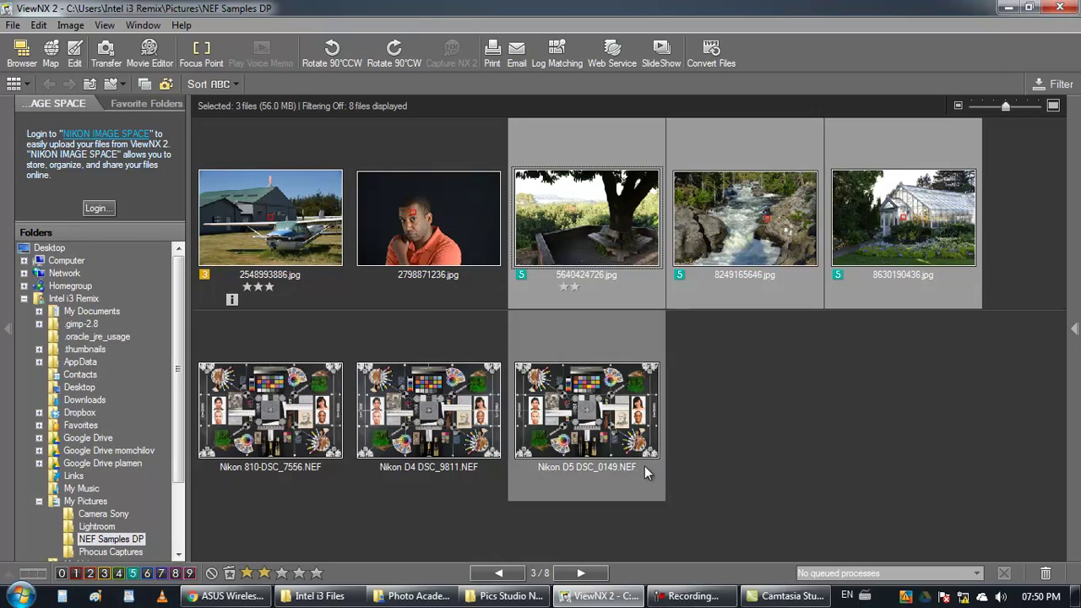
pyautogui.click(734, 411)
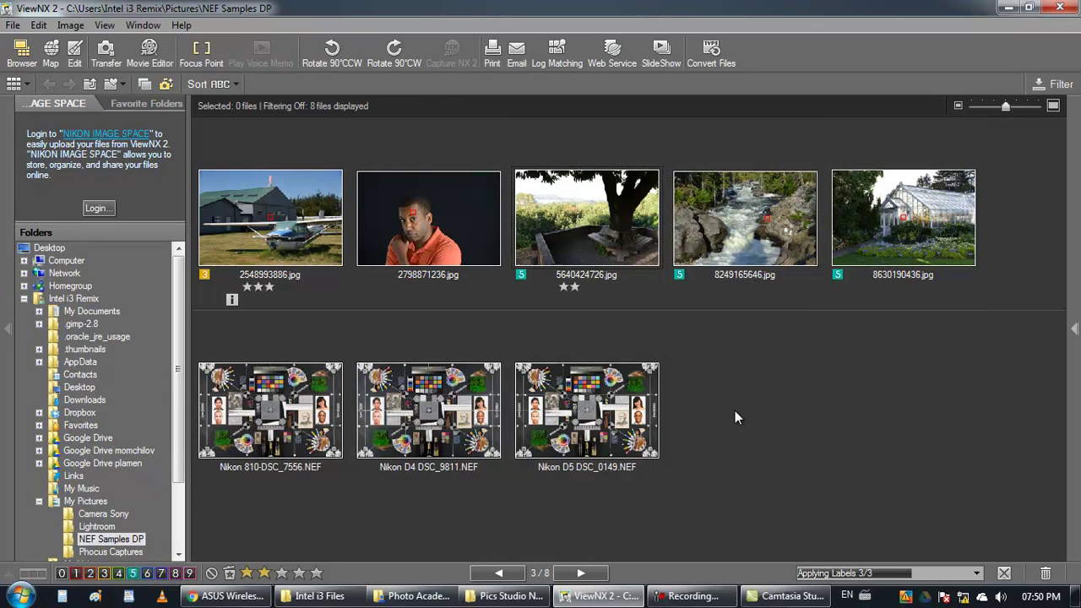
pyautogui.click(106, 574)
pyautogui.click(759, 365)
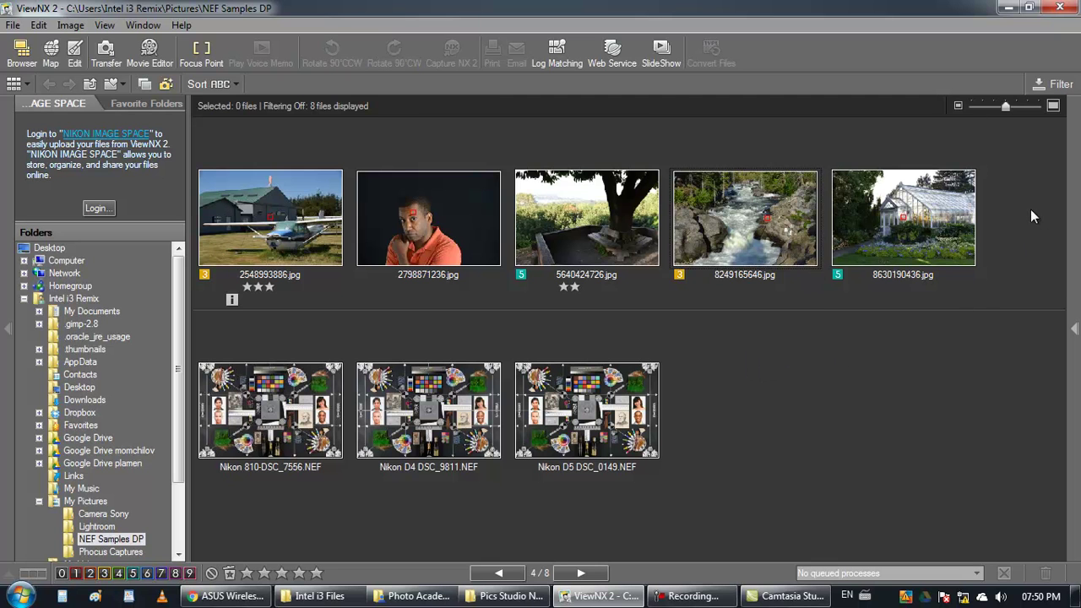
pyautogui.moveTo(1029, 217); pyautogui.dragTo(588, 286)
pyautogui.click(93, 573)
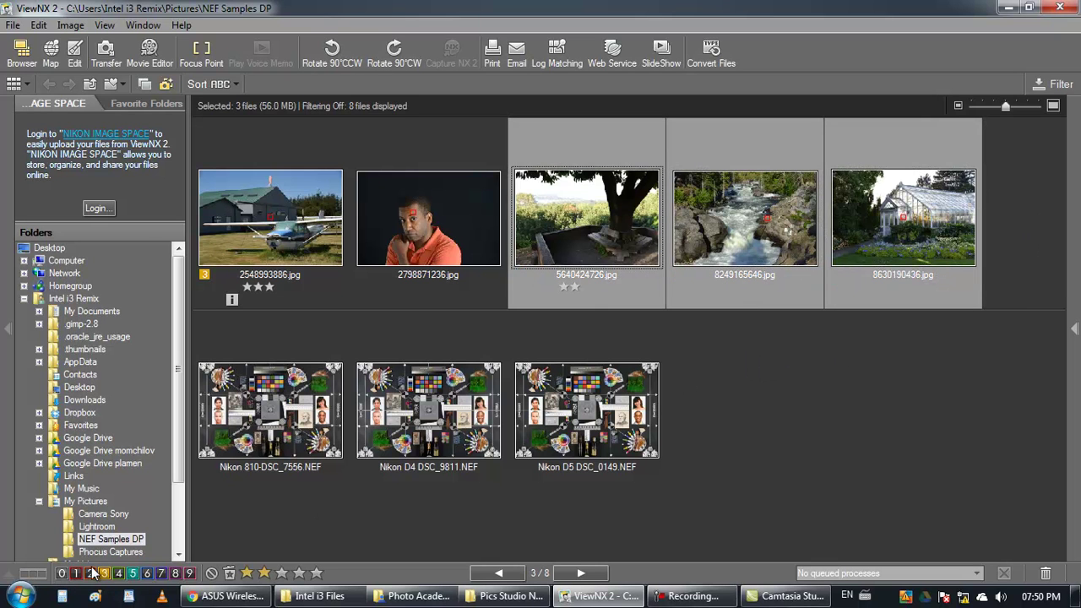
pyautogui.click(730, 209)
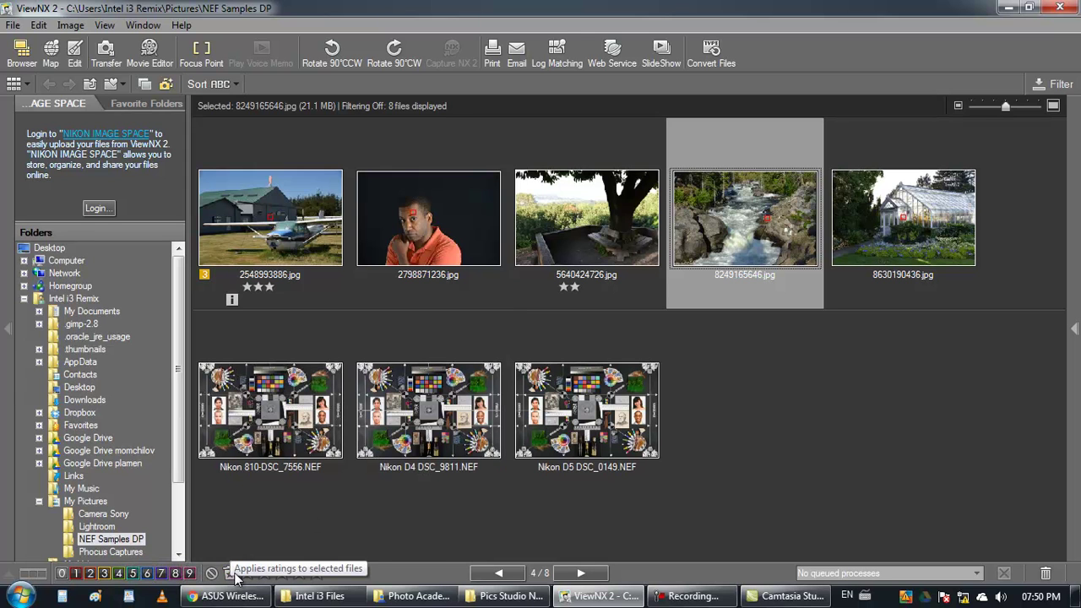
# - Mark the tree and waterfall photos as rejected, then select the tree-and-bench photo 5640424726.jpg
pyautogui.press('Left')
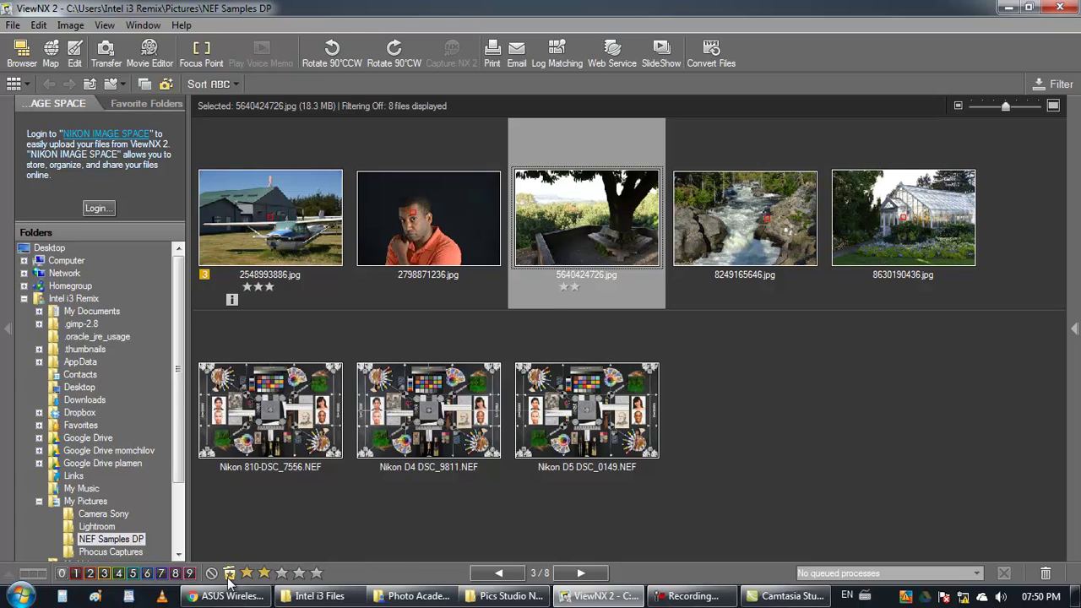
pyautogui.click(229, 573)
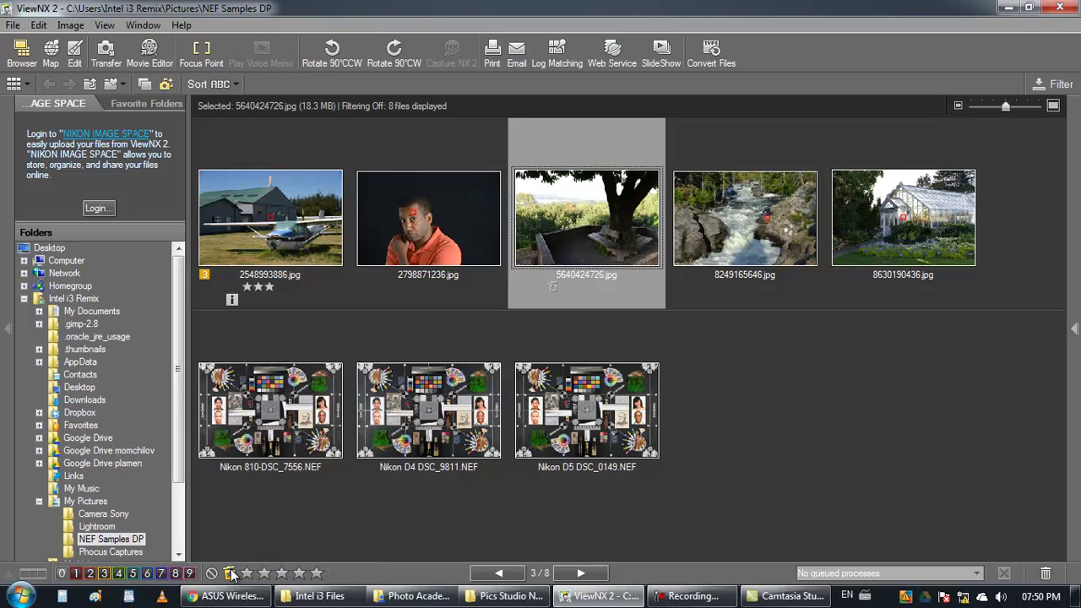
pyautogui.click(738, 247)
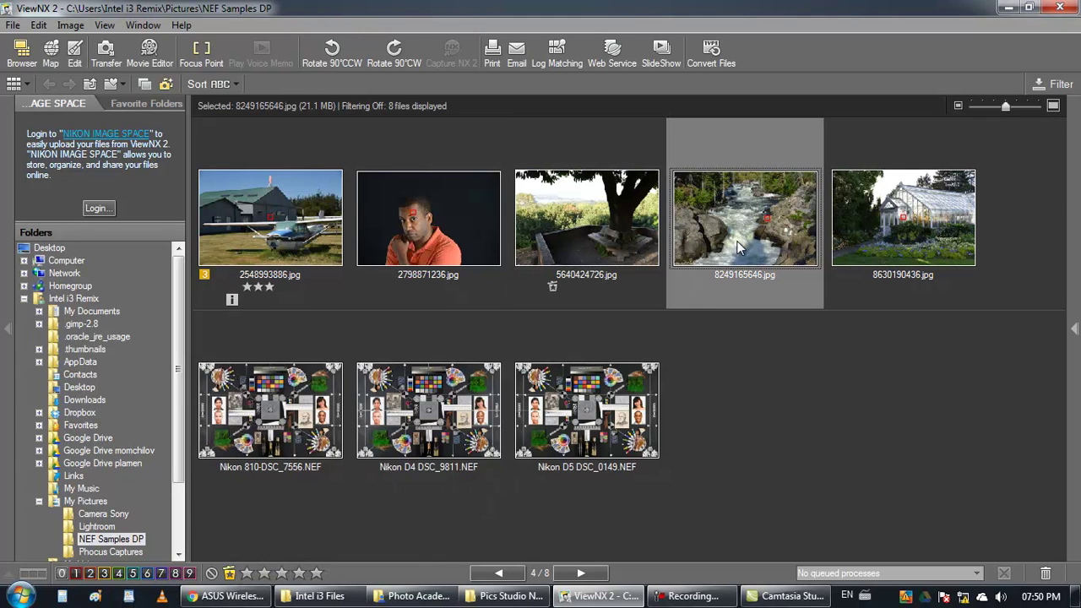
pyautogui.click(229, 573)
pyautogui.click(819, 400)
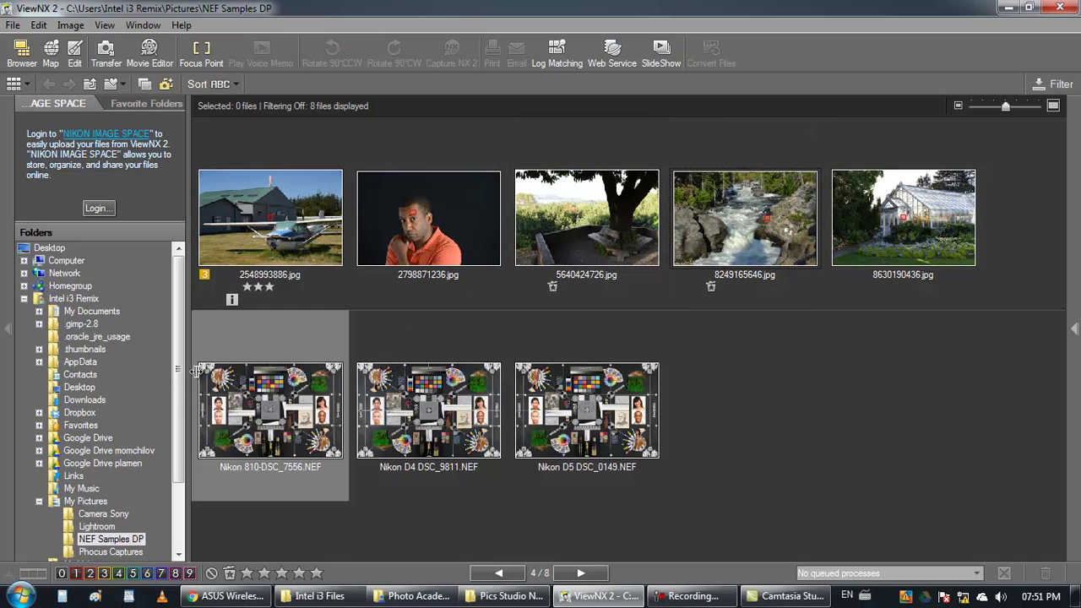
pyautogui.scroll(-3, 127, 379)
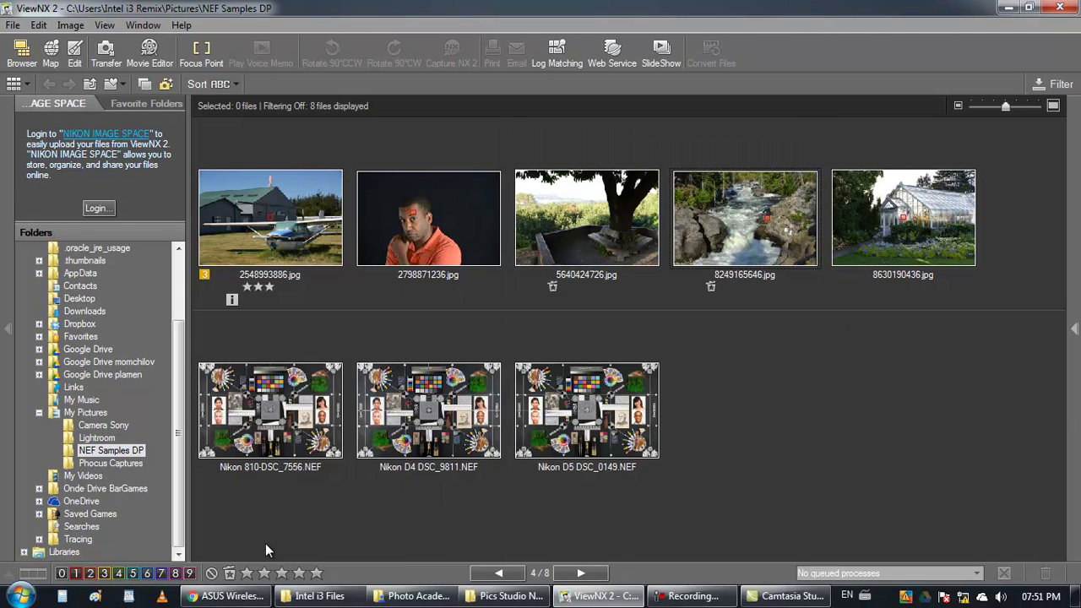
pyautogui.click(745, 220)
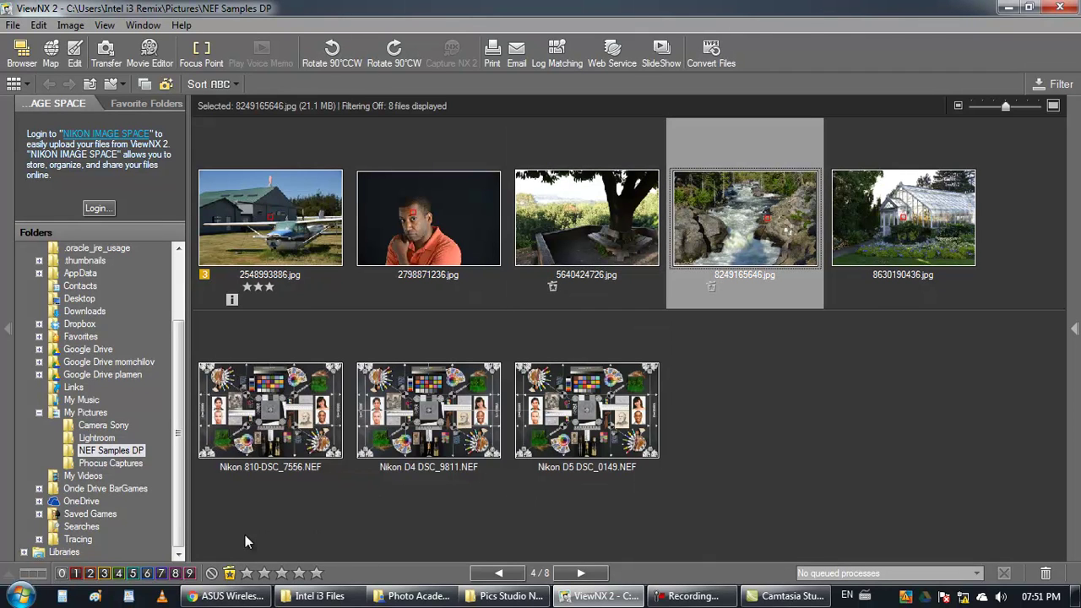
pyautogui.click(545, 265)
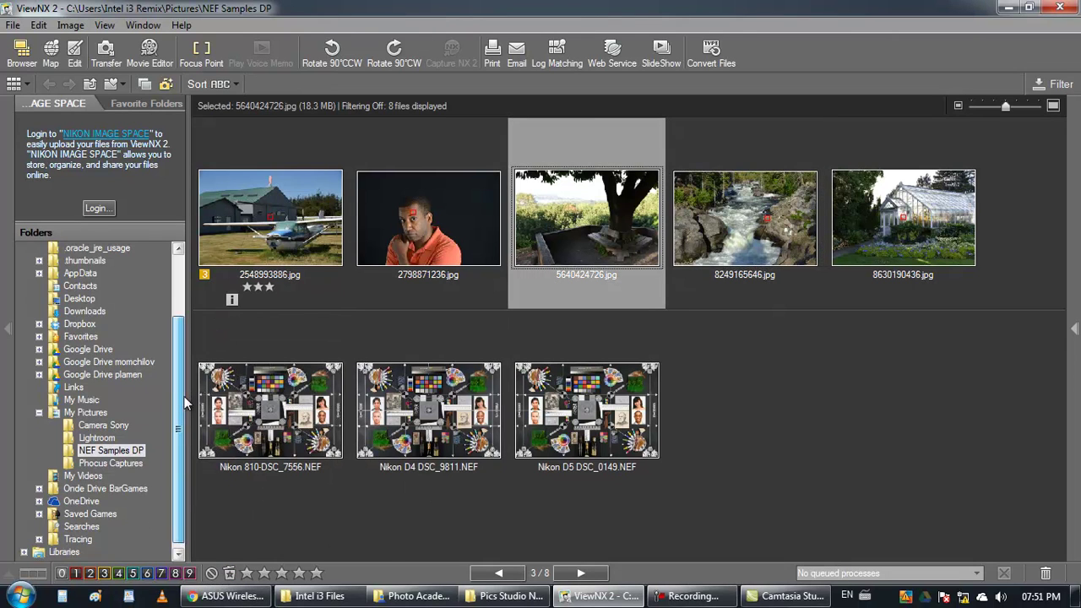
pyautogui.moveTo(178, 397)
pyautogui.mouseDown()
pyautogui.moveTo(178, 339)
pyautogui.moveTo(178, 402)
pyautogui.mouseUp()
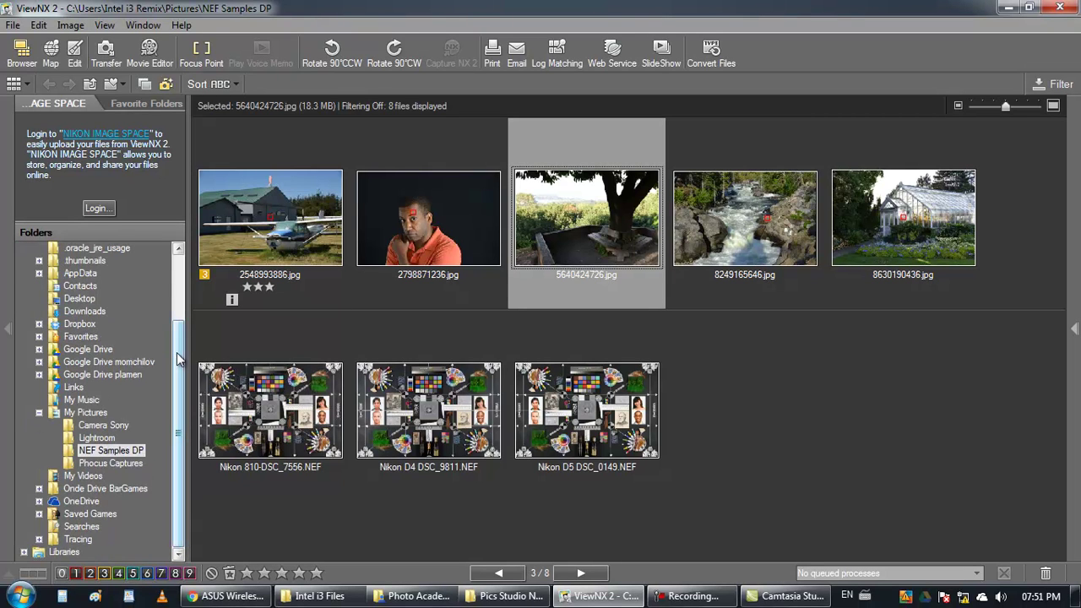
pyautogui.moveTo(176, 358); pyautogui.dragTo(176, 297)
pyautogui.click(25, 261)
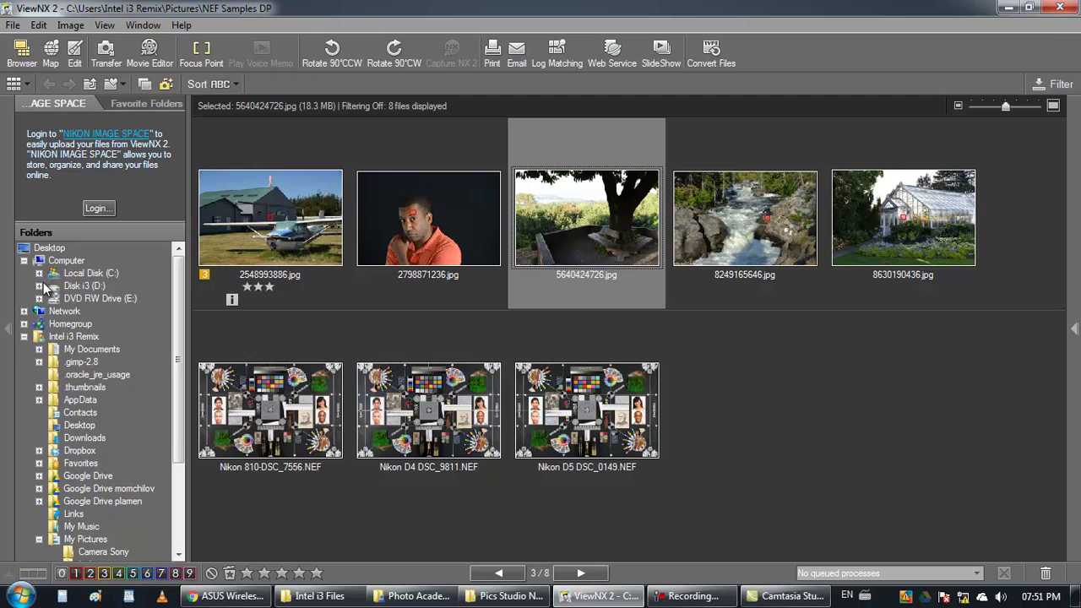
pyautogui.click(38, 274)
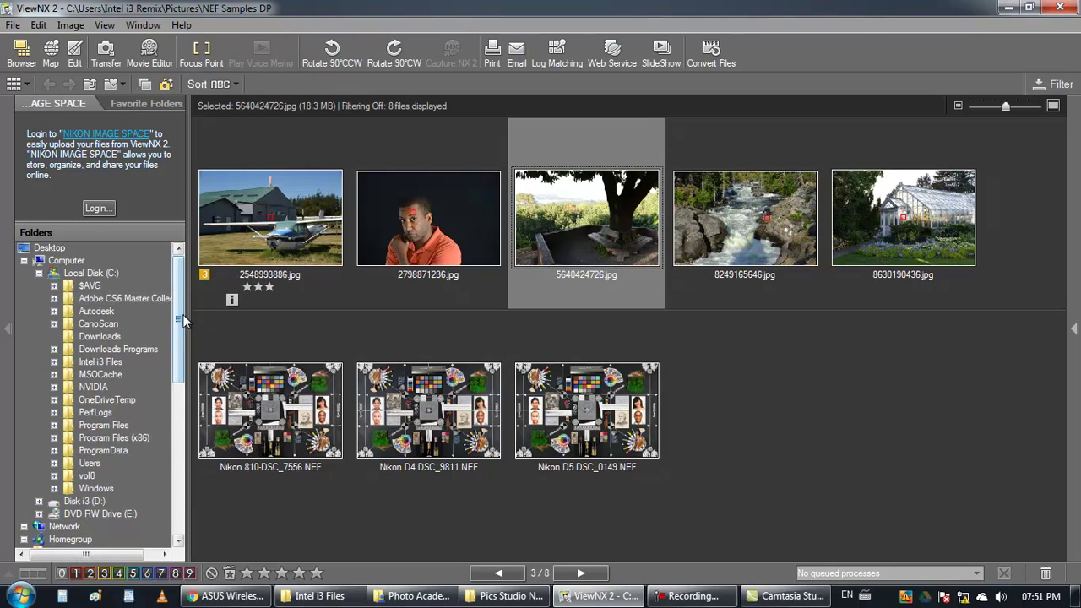
pyautogui.click(38, 274)
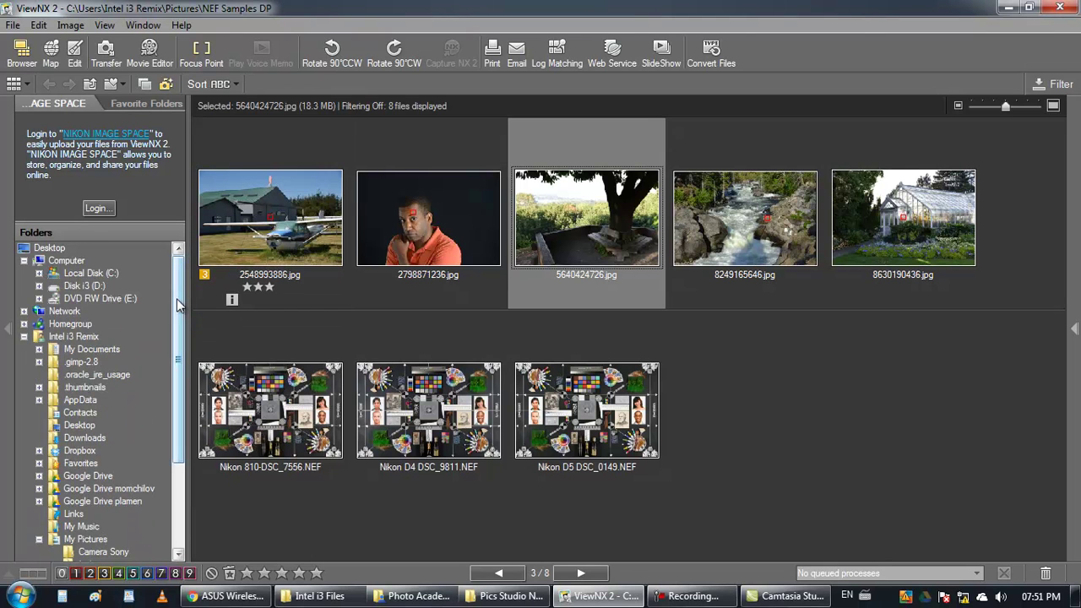
pyautogui.moveTo(174, 305); pyautogui.dragTo(172, 378)
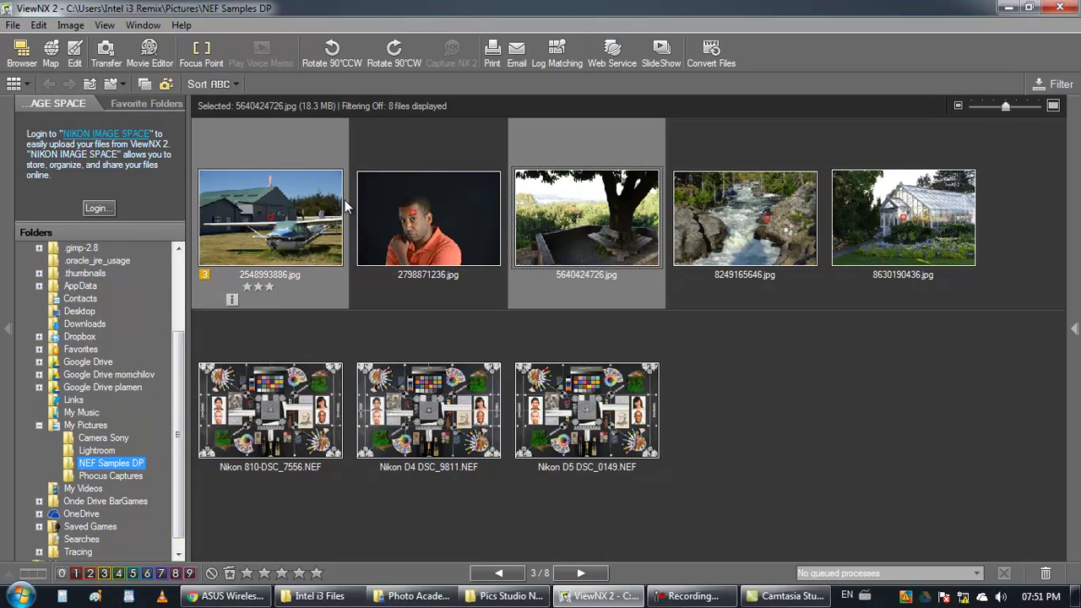
# - Open the tree-and-bench photo full screen, step to portrait 2798871236.jpg, and rotate it clockwise and back
pyautogui.doubleClick(595, 236)
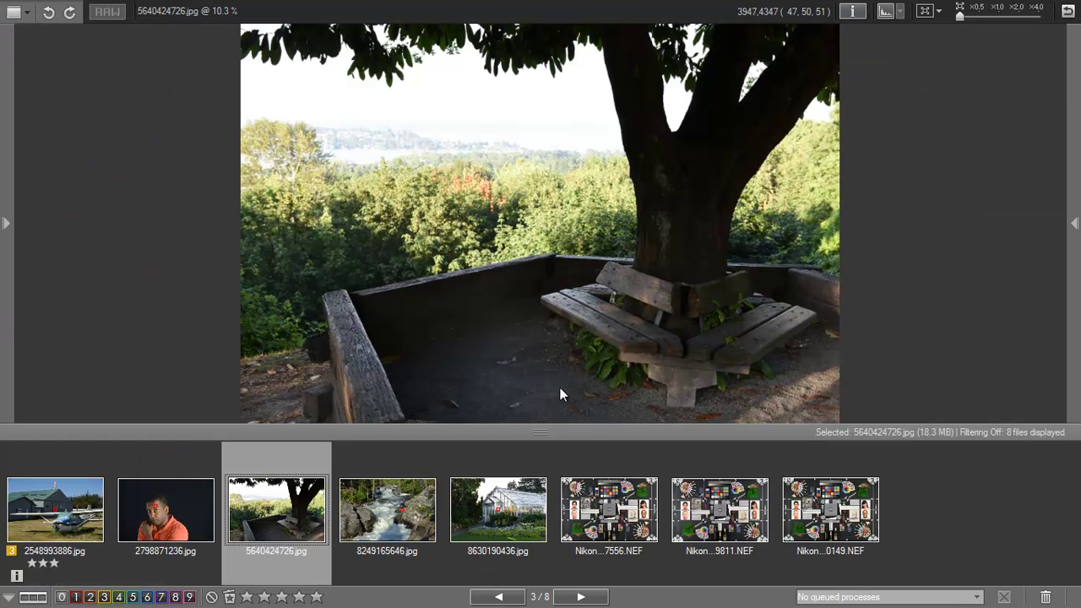
pyautogui.click(580, 596)
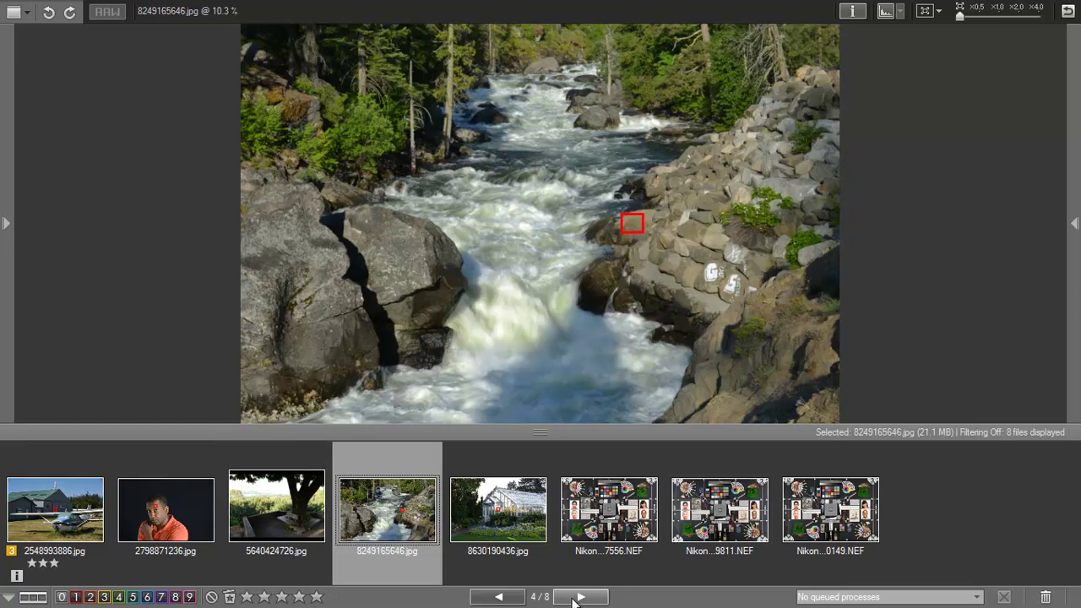
pyautogui.click(498, 596)
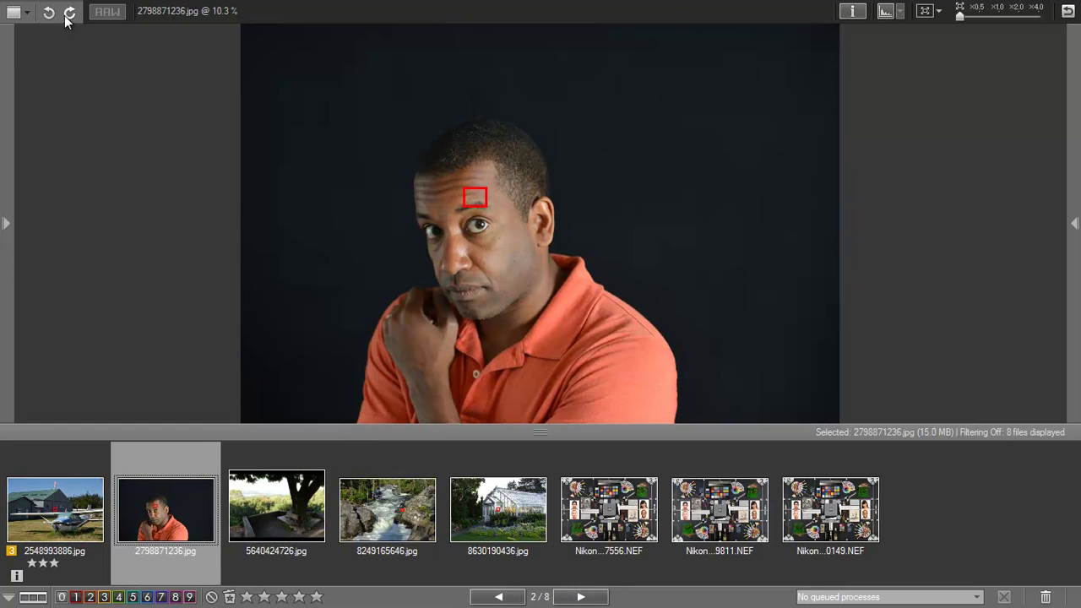
pyautogui.click(70, 12)
pyautogui.click(50, 13)
# - Show histogram and shooting info, compare the tree-and-bench and waterfall photos, then hide the info
pyautogui.click(885, 12)
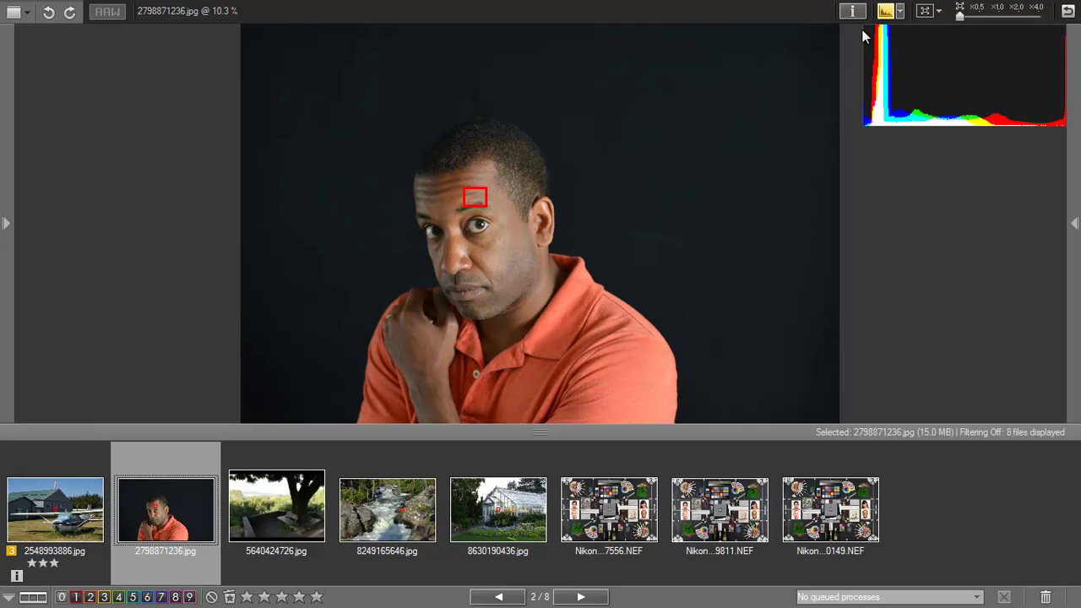
pyautogui.click(855, 16)
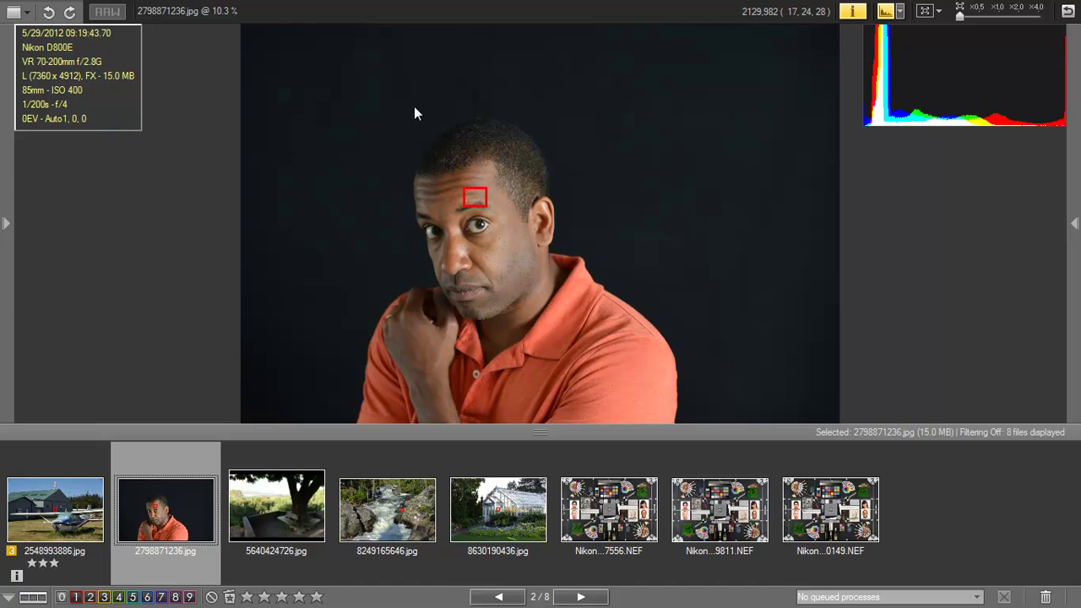
pyautogui.click(308, 491)
pyautogui.click(393, 495)
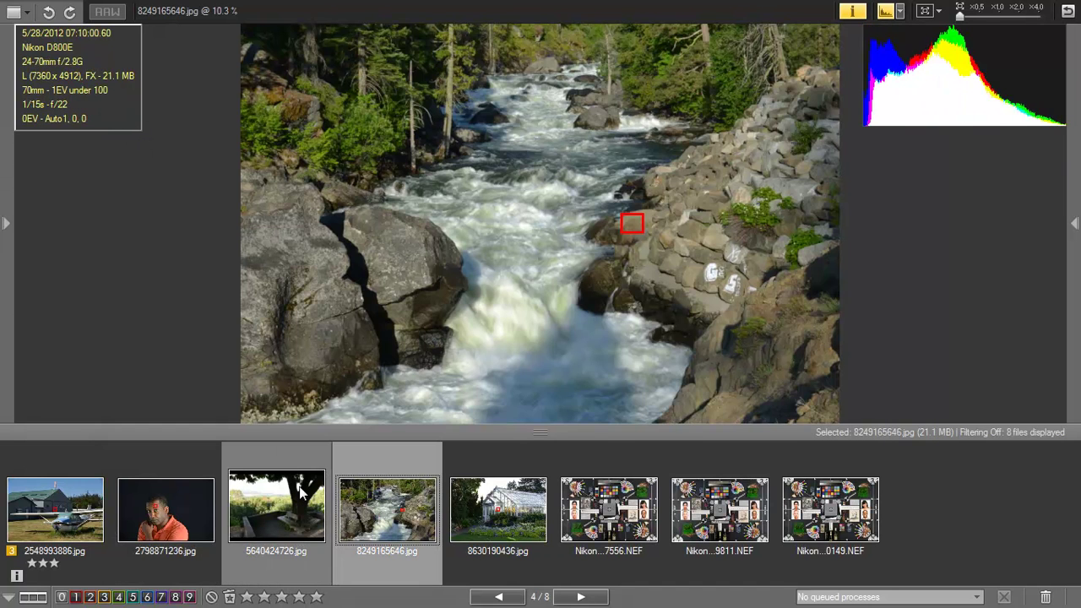
pyautogui.click(328, 493)
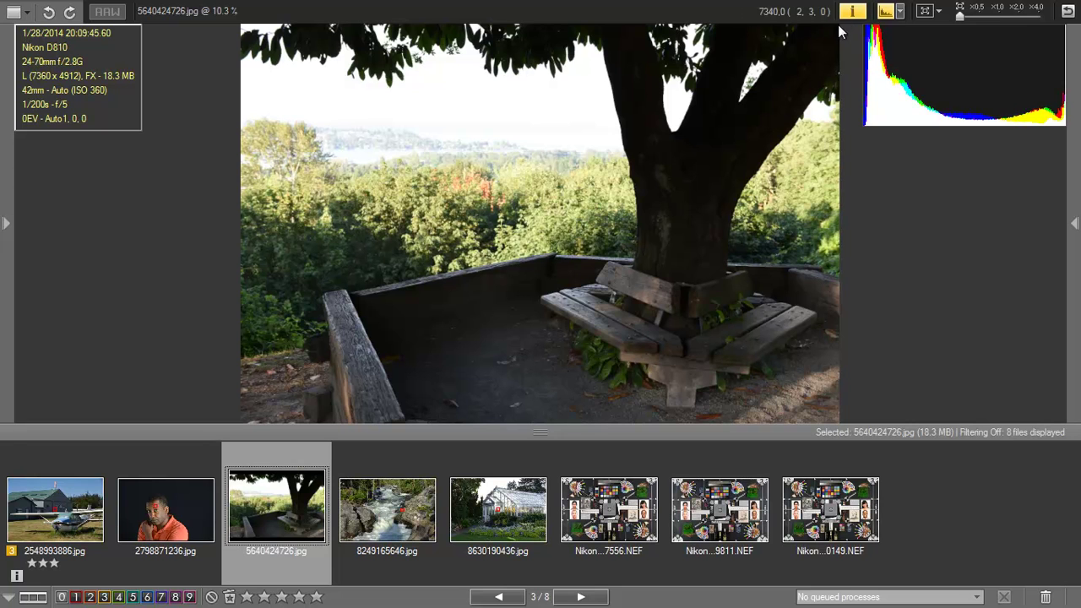
pyautogui.click(859, 11)
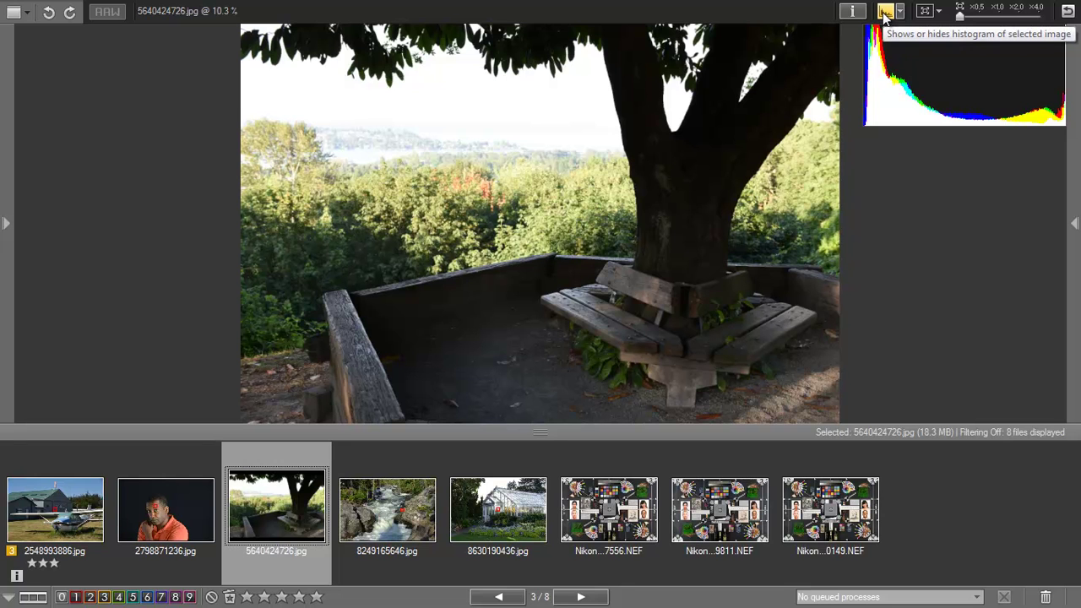
# - Re-enable the histogram and step through the filmstrip photos, ending on the airplane photo 2548993886.jpg
pyautogui.click(884, 11)
pyautogui.click(469, 514)
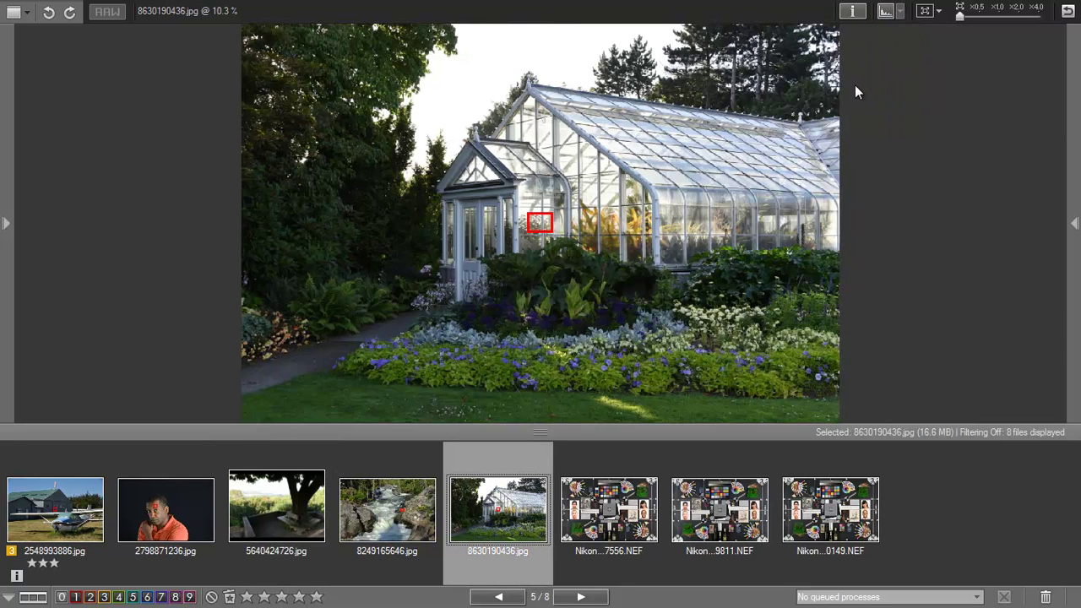
pyautogui.click(883, 12)
pyautogui.click(382, 510)
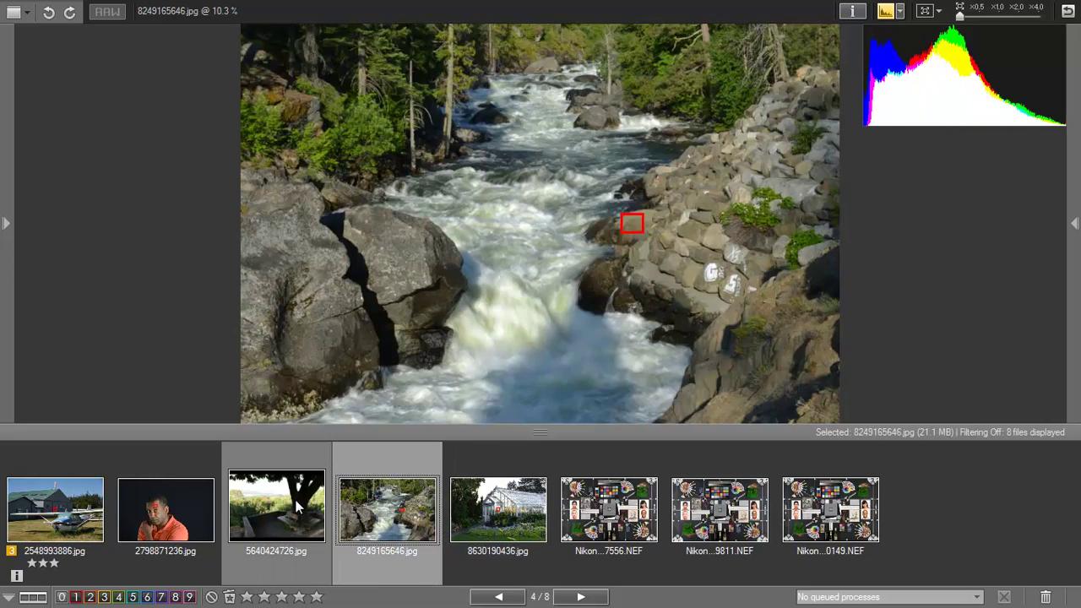
pyautogui.click(277, 506)
pyautogui.click(194, 512)
pyautogui.click(71, 514)
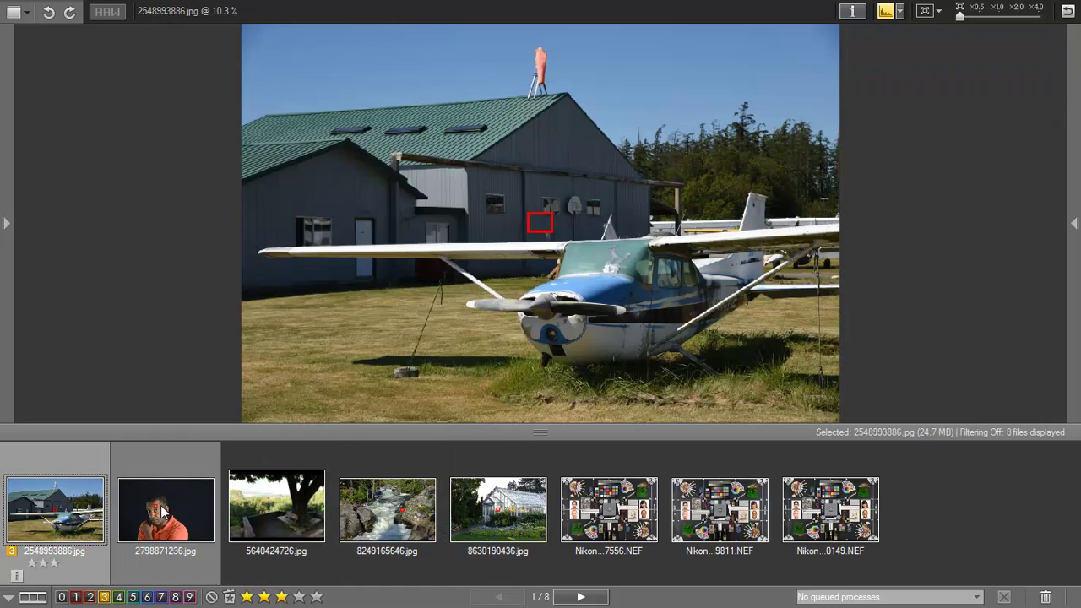
pyautogui.click(165, 511)
pyautogui.click(55, 510)
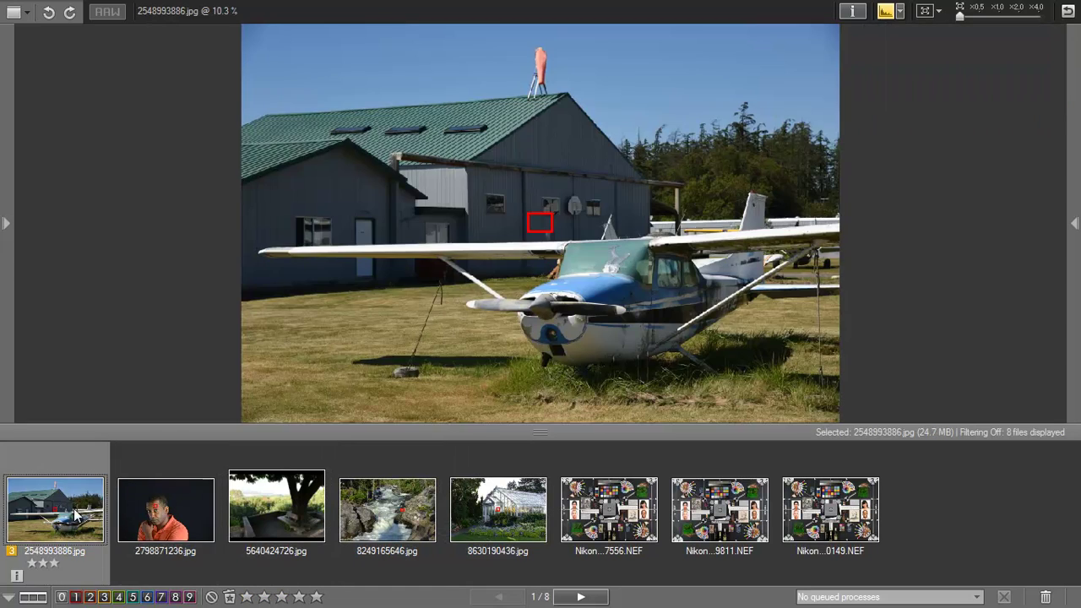
# - Hide the histogram and switch from full screen to the Image Viewer layout
pyautogui.click(883, 13)
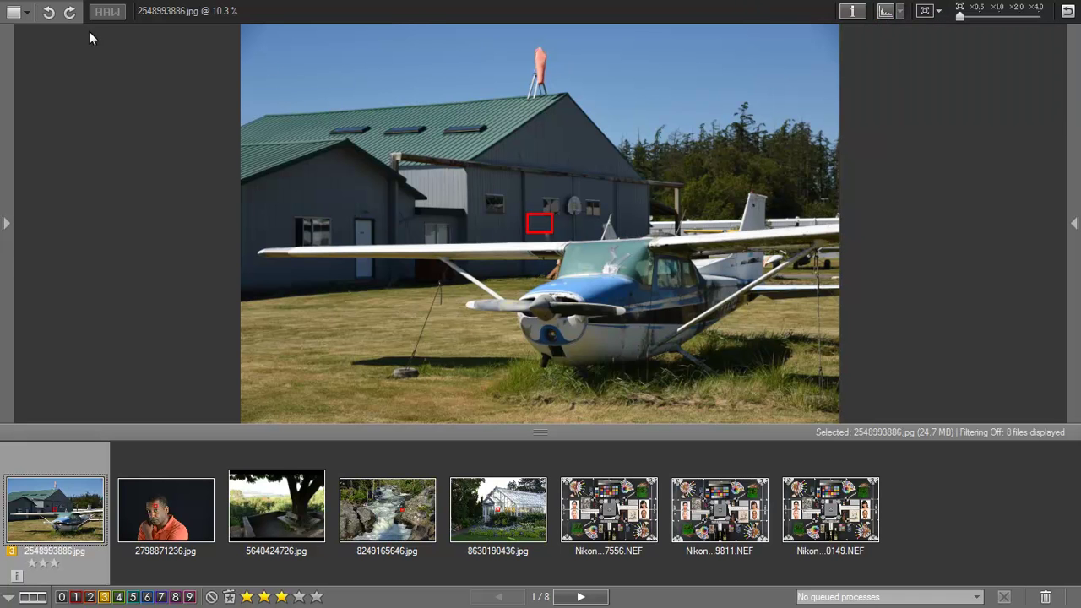
pyautogui.click(27, 13)
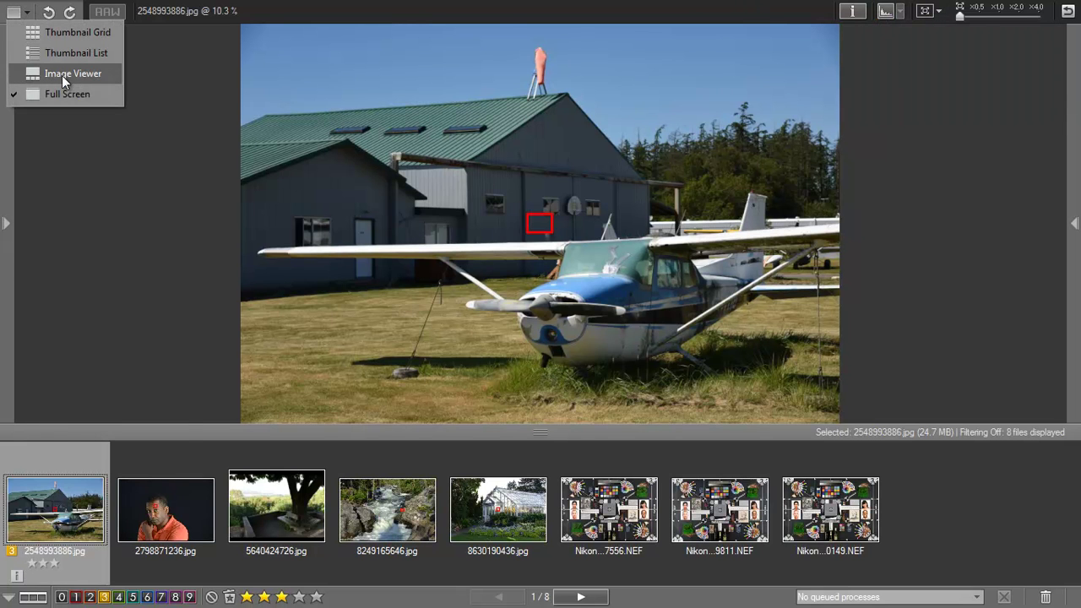
pyautogui.click(62, 75)
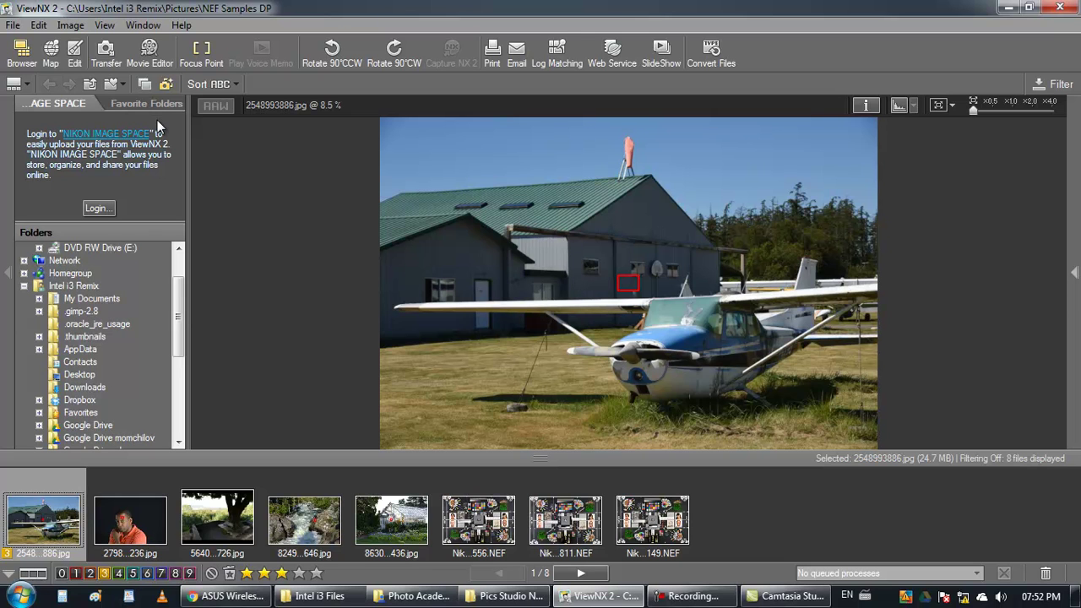
# - Browse the Favorite Folders panel and transfer destination list, returning to the online sharing panel
pyautogui.click(153, 103)
pyautogui.click(69, 105)
pyautogui.click(124, 84)
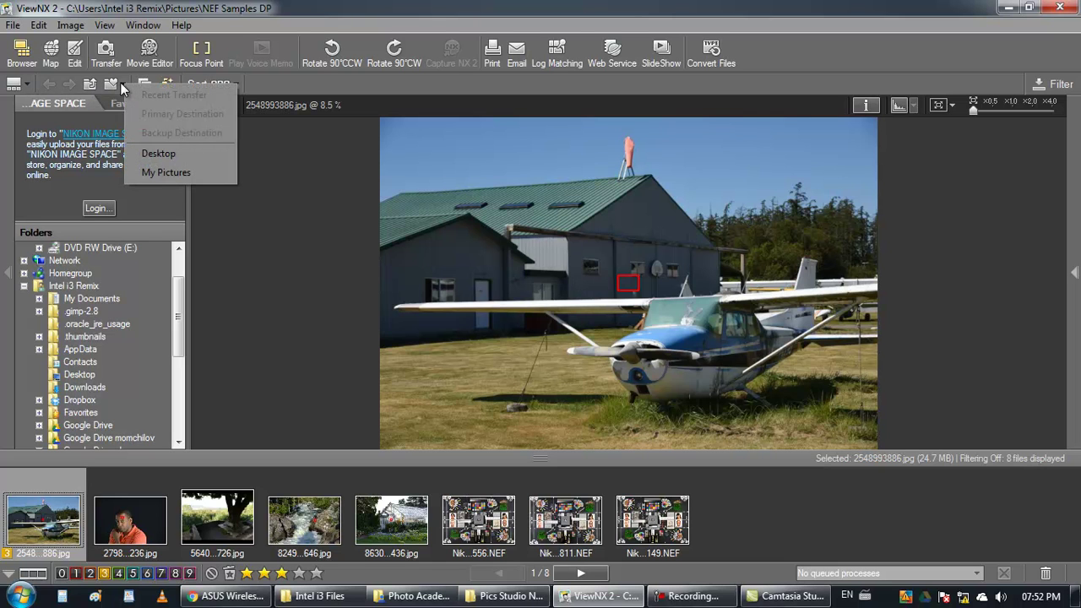
pyautogui.click(311, 88)
pyautogui.click(154, 101)
pyautogui.click(54, 101)
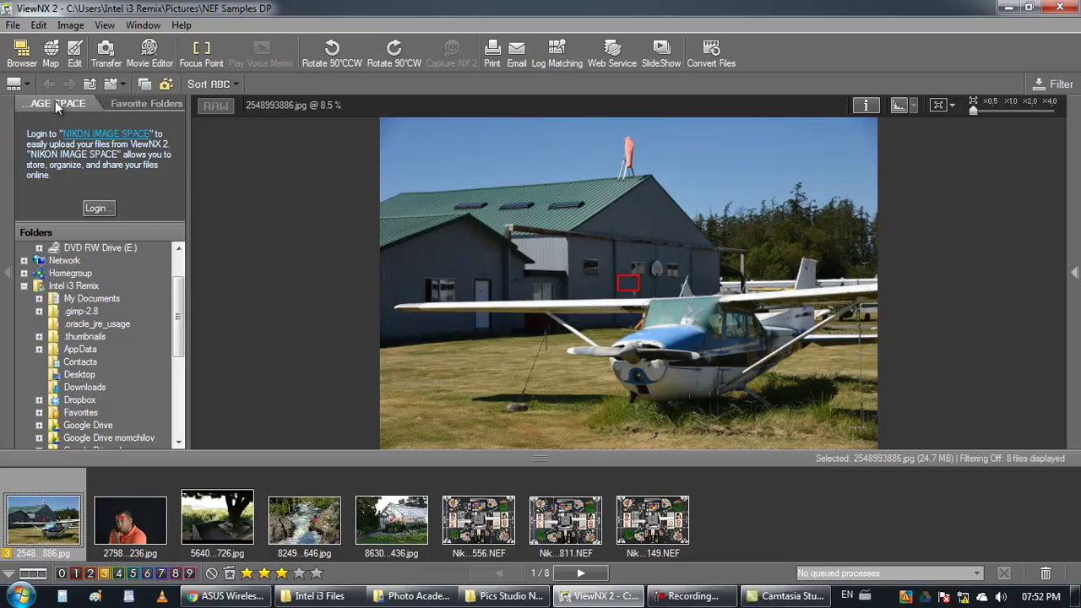
pyautogui.click(128, 27)
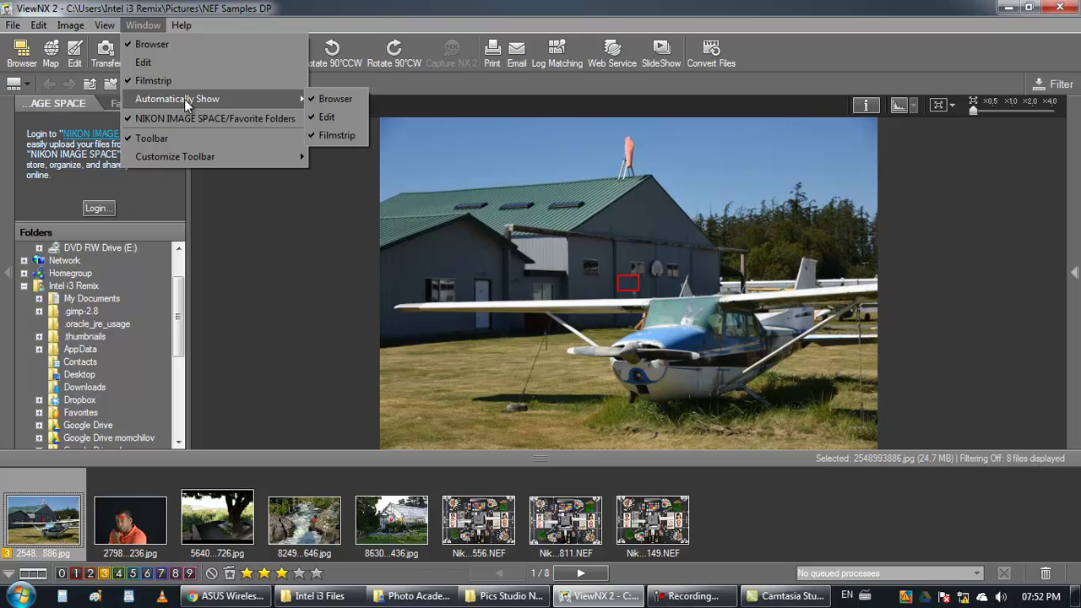
pyautogui.moveTo(174, 156)
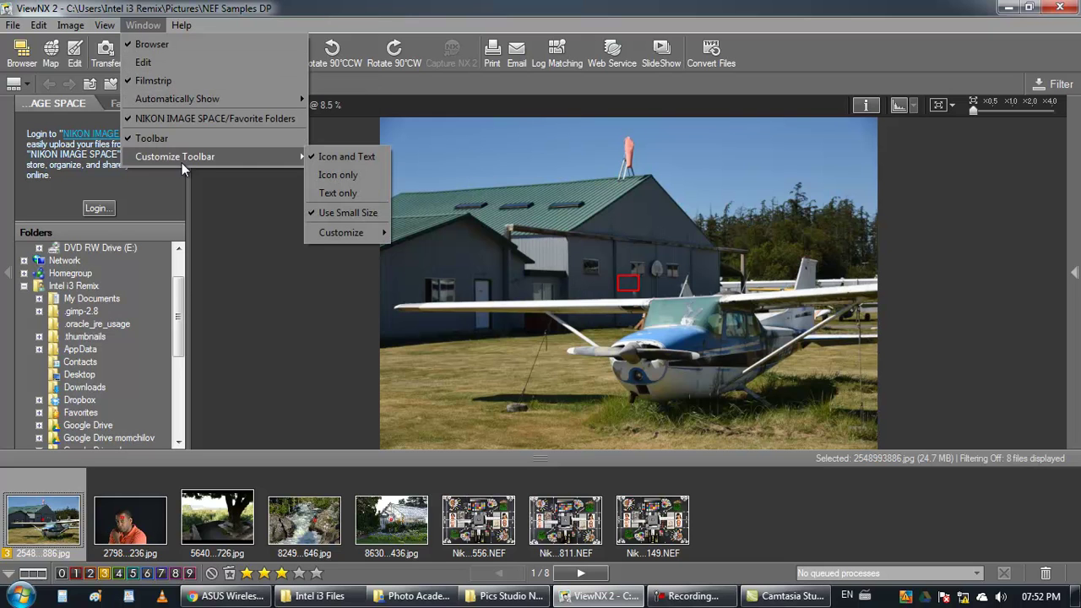
pyautogui.click(234, 232)
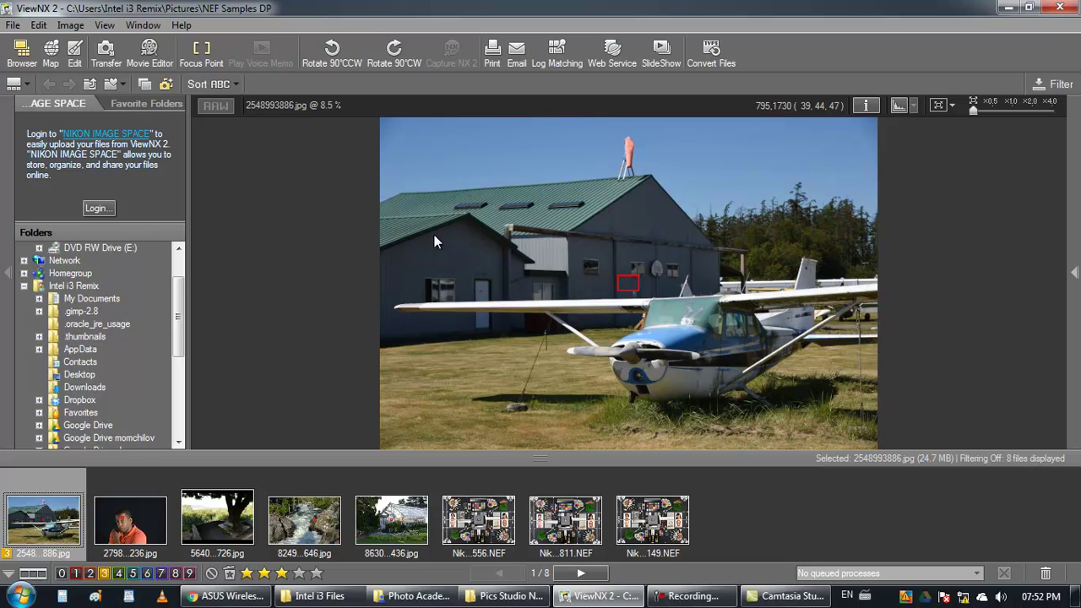
pyautogui.scroll(2, 157, 310)
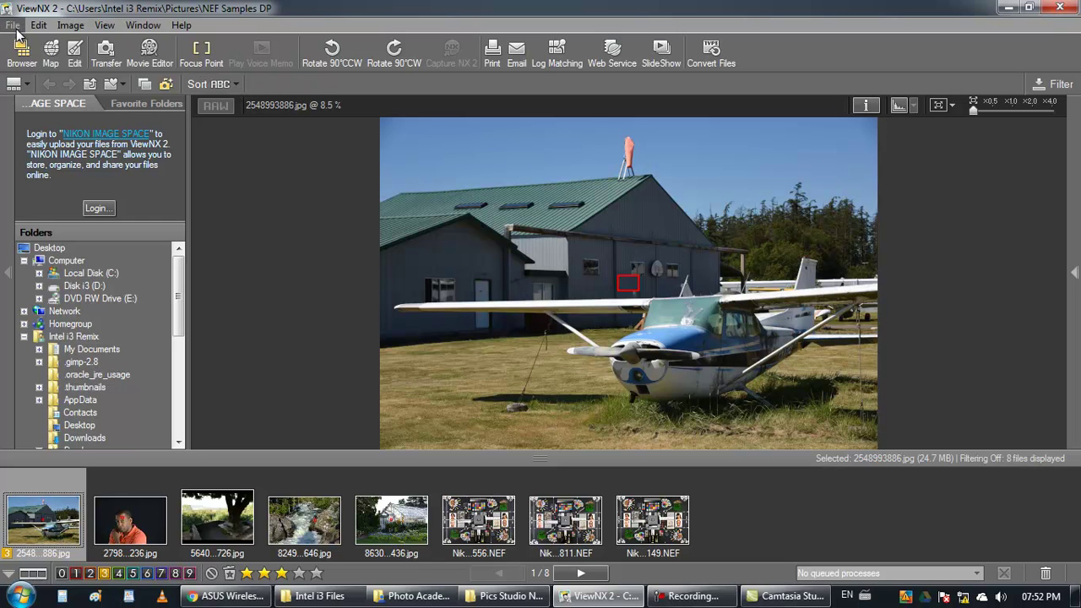
pyautogui.click(141, 26)
pyautogui.moveTo(182, 25)
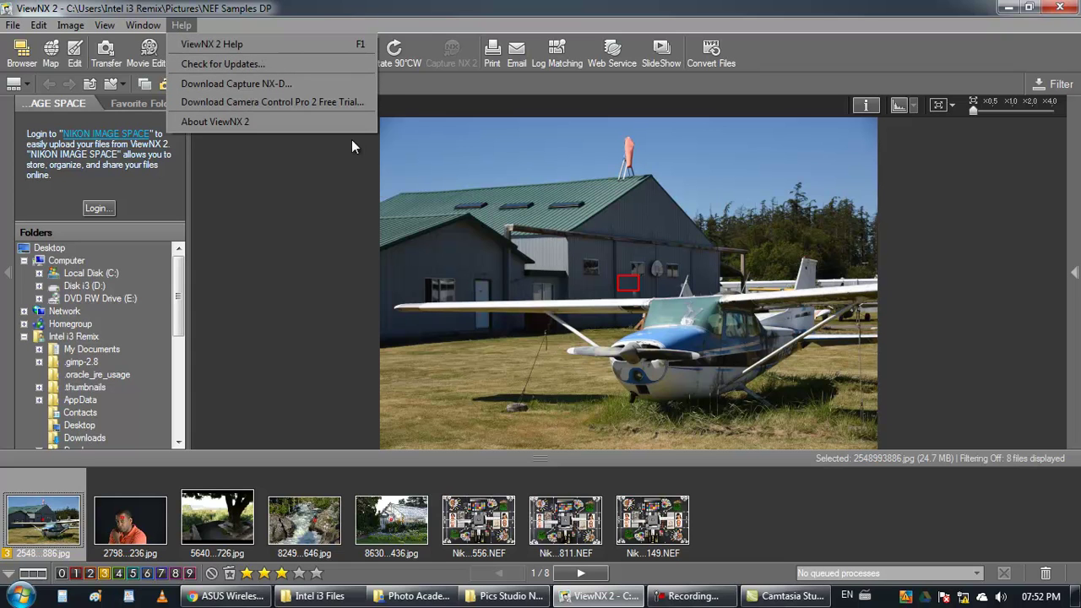
pyautogui.click(358, 248)
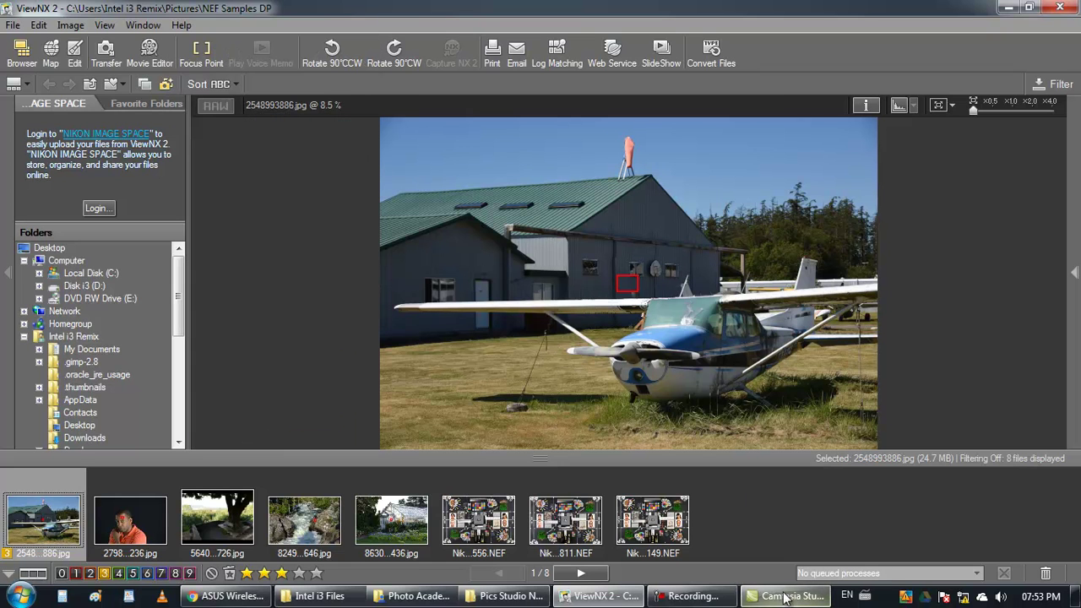